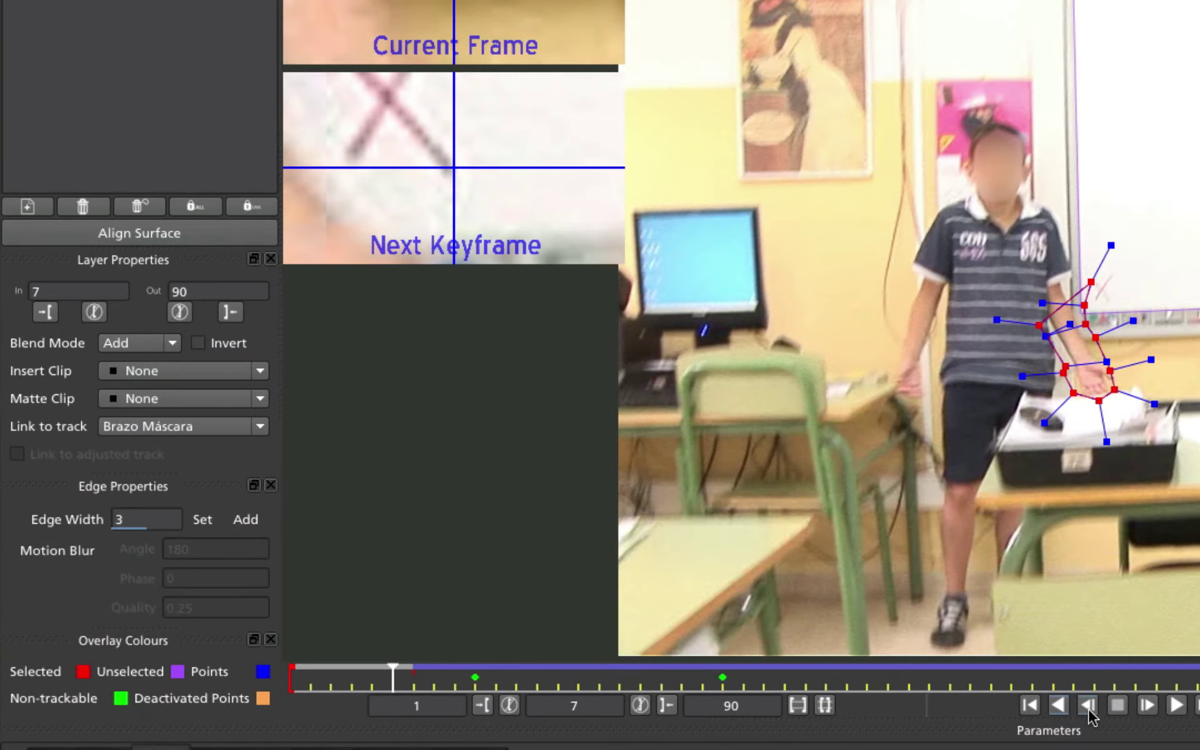
Go to frame 7 and track the Brazo Máscara layer backwards towards the start of the clip
{"action": "left_click", "coordinate": [1148, 706]}
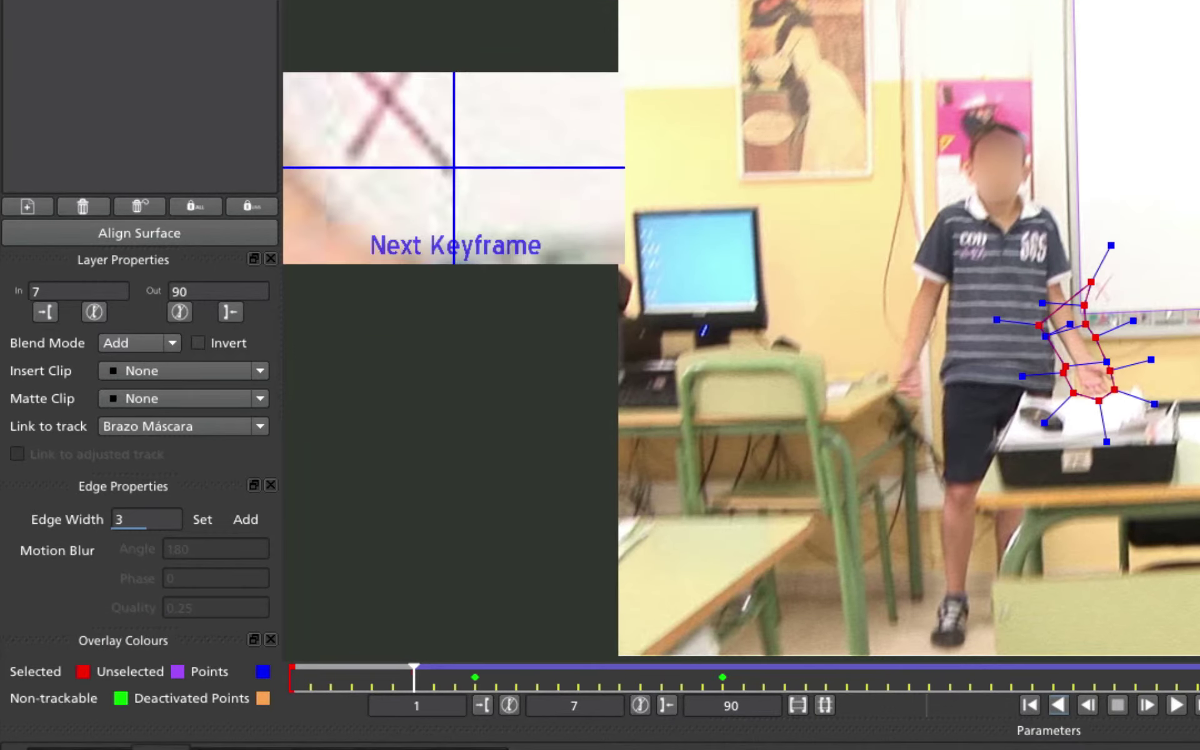
{"action": "left_click", "coordinate": [1079, 312]}
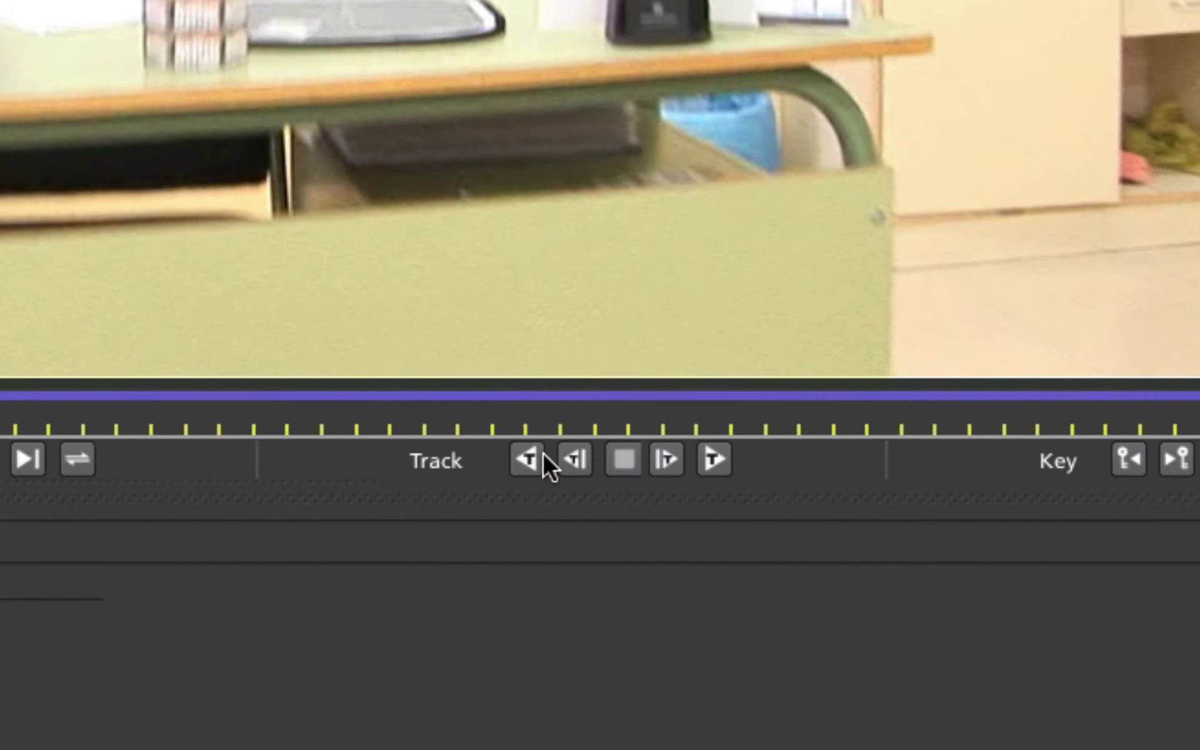
{"action": "left_click", "coordinate": [535, 457]}
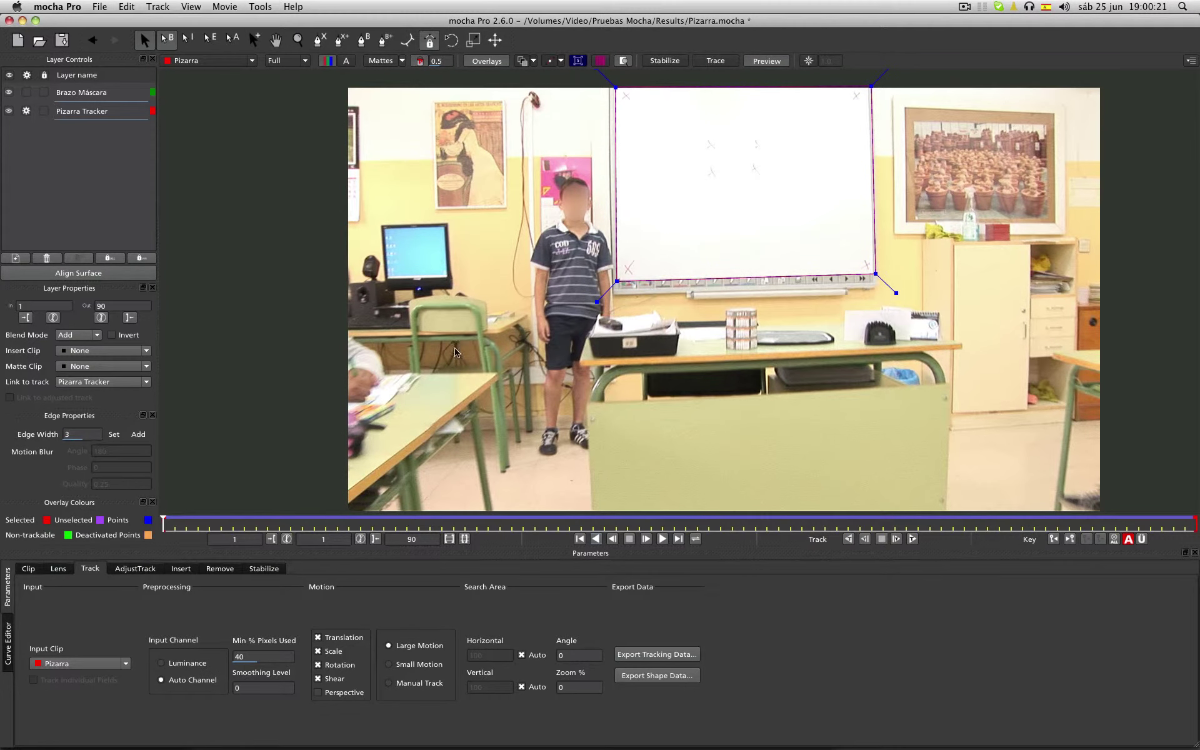
Nudge the two right-hand corner points of the Pizarra Tracker shape onto the whiteboard's corners at frame 1
{"action": "left_click_drag", "start_coordinate": [871, 85], "coordinate": [871, 85]}
{"action": "left_click_drag", "start_coordinate": [873, 270], "coordinate": [872, 271]}
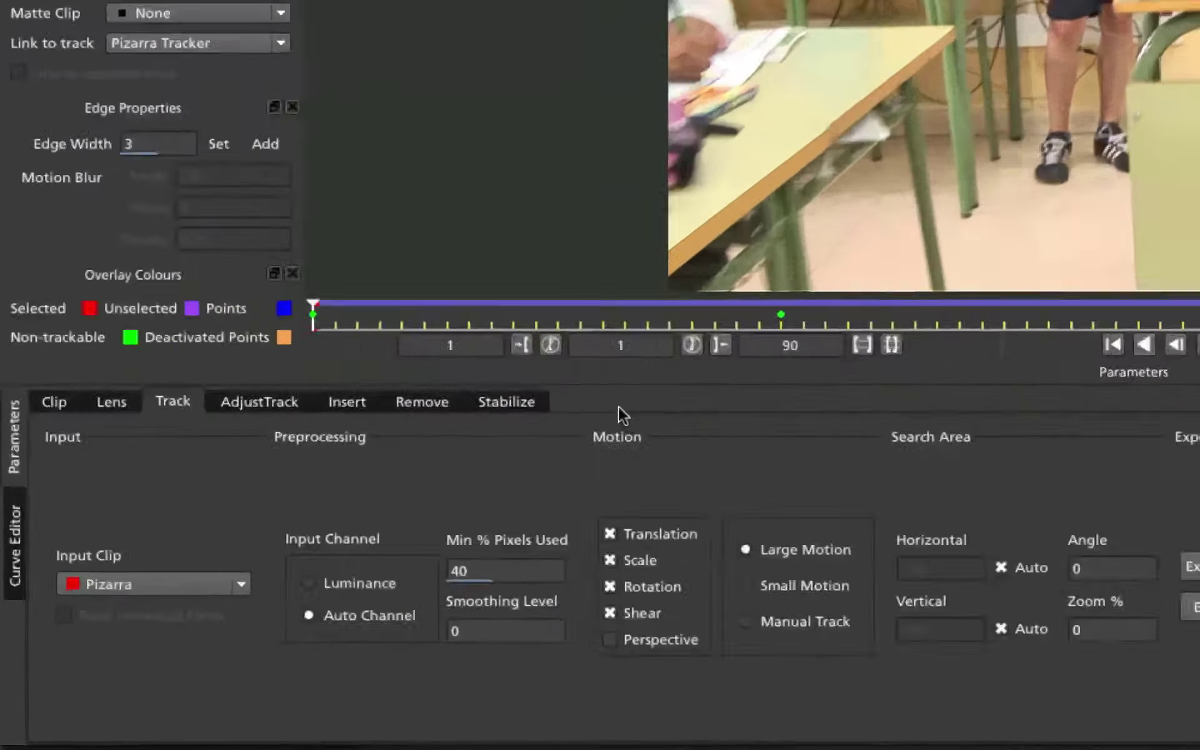
Open the Stabilize settings and preview the clip with X Translation smoothing disabled
{"action": "left_click", "coordinate": [263, 568]}
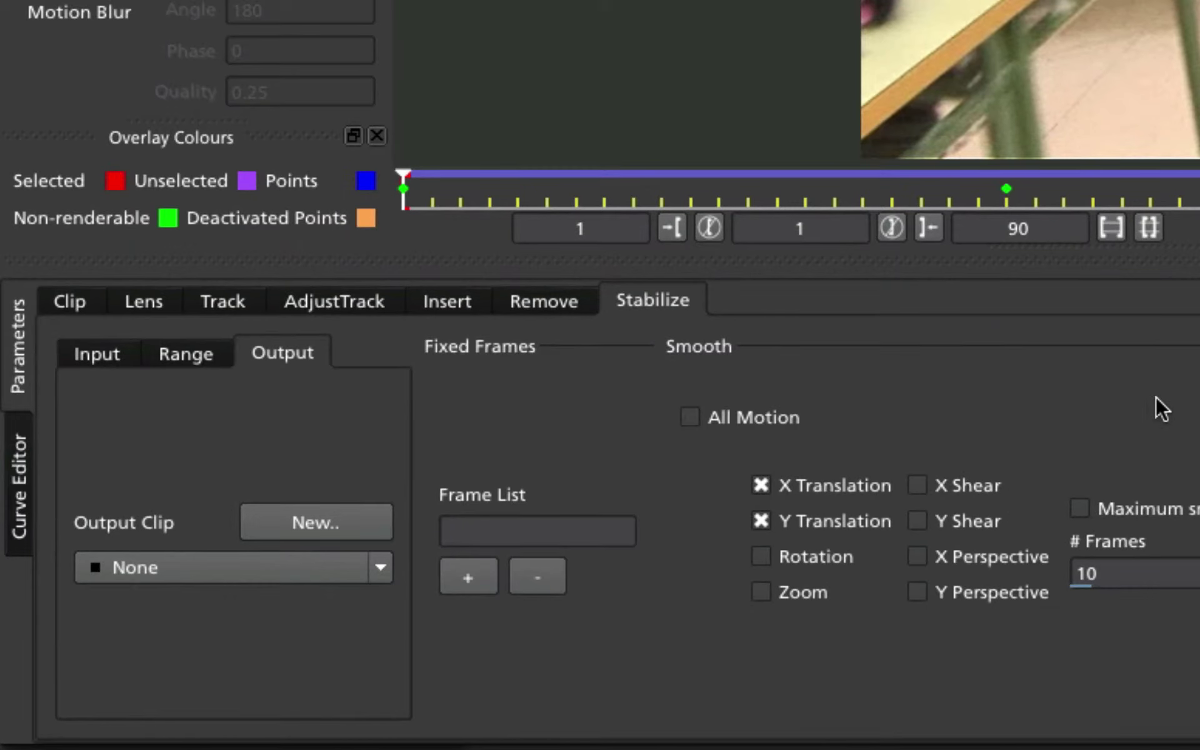
{"action": "left_click", "coordinate": [774, 490]}
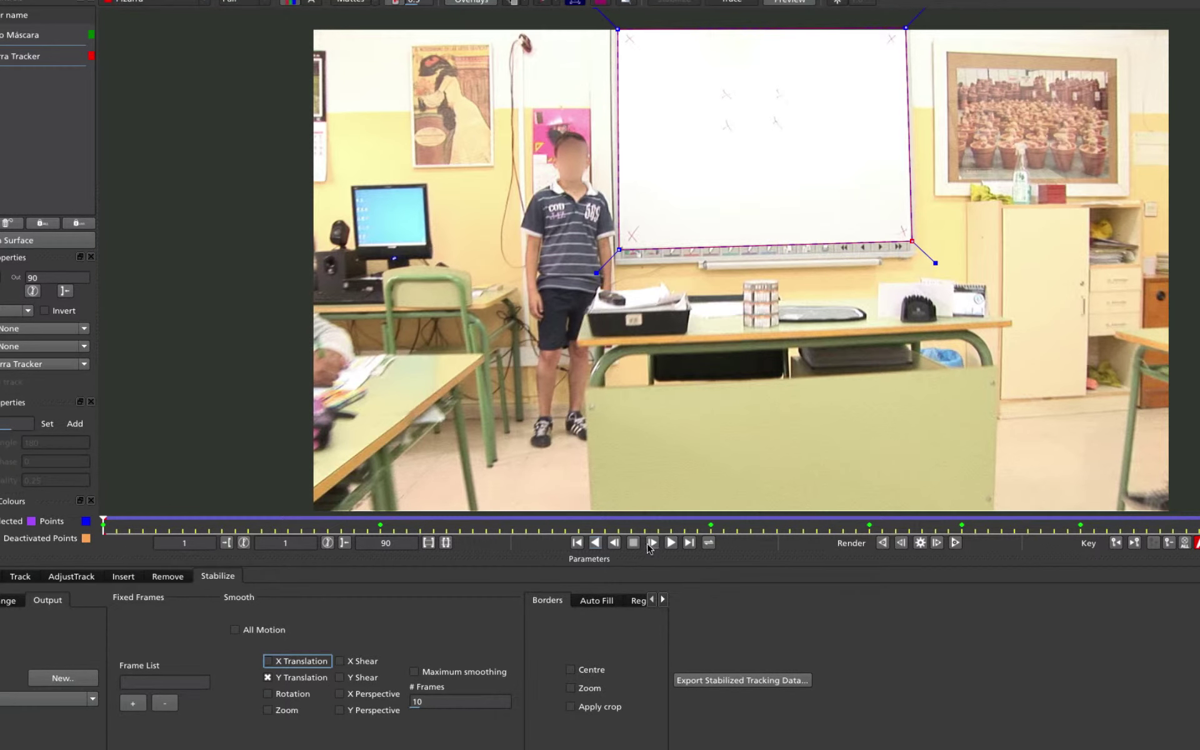
{"action": "left_click", "coordinate": [670, 543]}
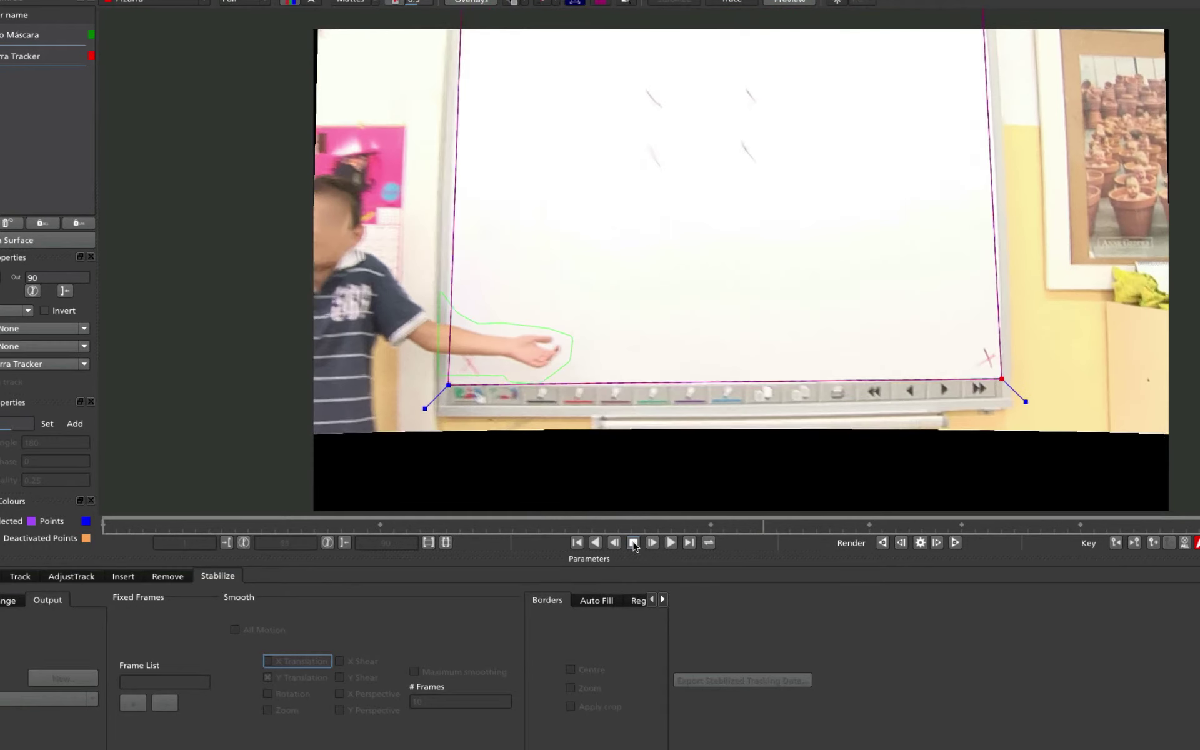
{"action": "left_click", "coordinate": [633, 544]}
Enable smoothing for X Translation, X Shear, Y Shear and Rotation
{"action": "left_click", "coordinate": [296, 663]}
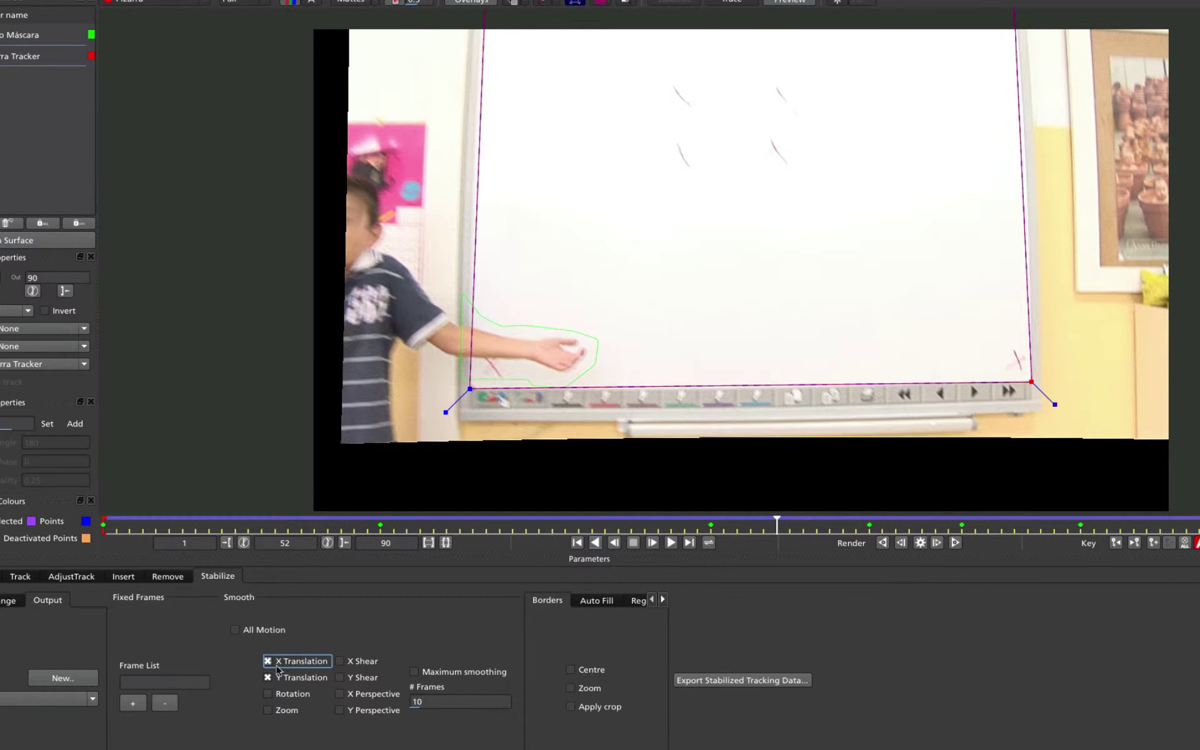
{"action": "left_click", "coordinate": [339, 661]}
{"action": "left_click", "coordinate": [339, 678]}
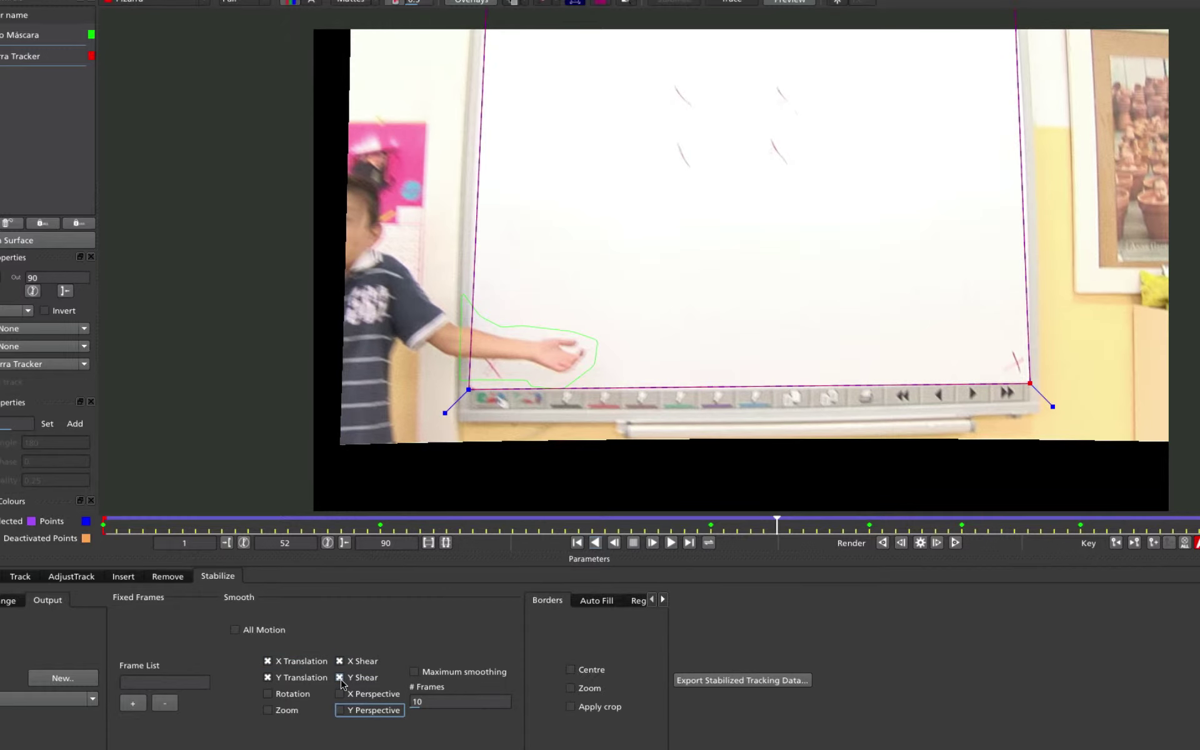
{"action": "left_click", "coordinate": [267, 694]}
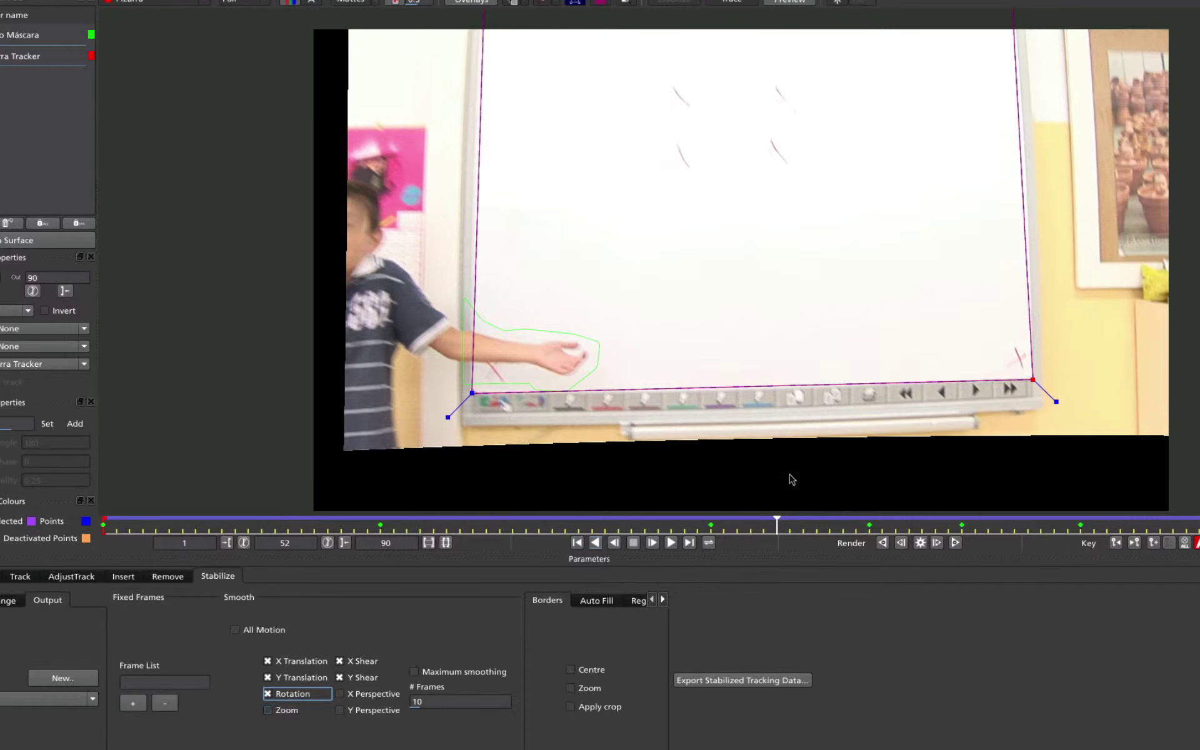
Turn on Maximum smoothing and play the stabilized clip from frame 1
{"action": "left_click_drag", "start_coordinate": [775, 522], "coordinate": [83, 523]}
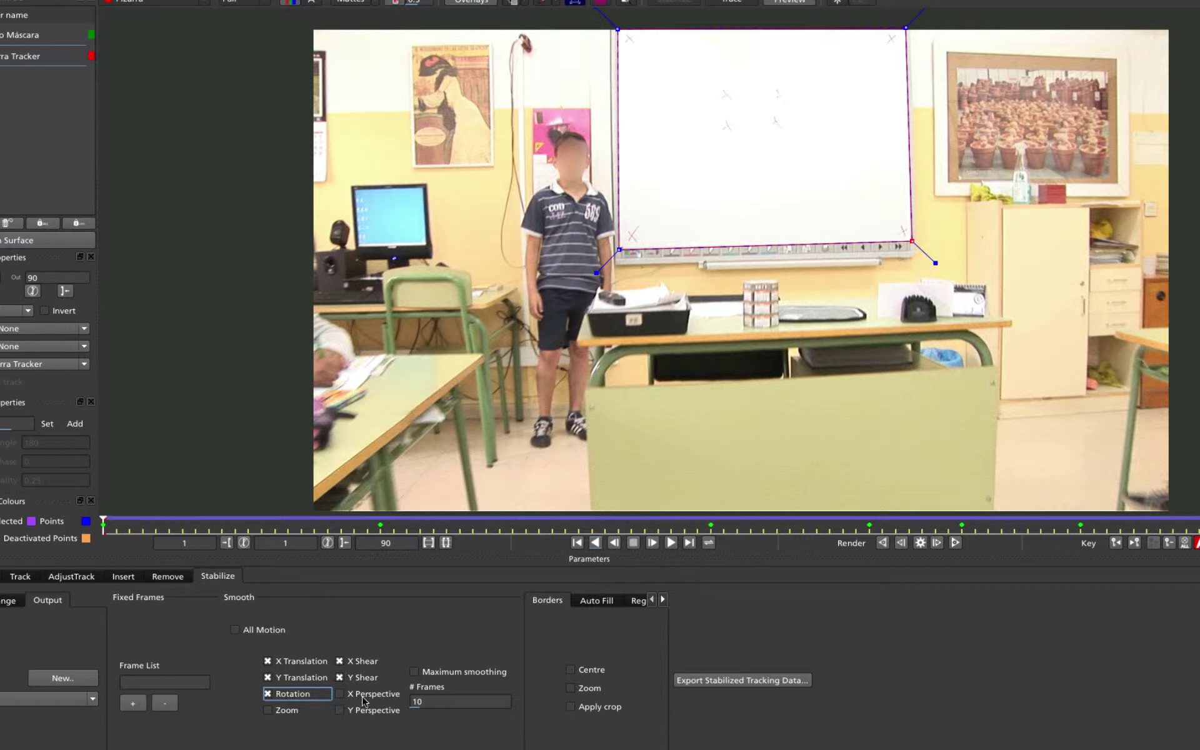
{"action": "left_click", "coordinate": [431, 673]}
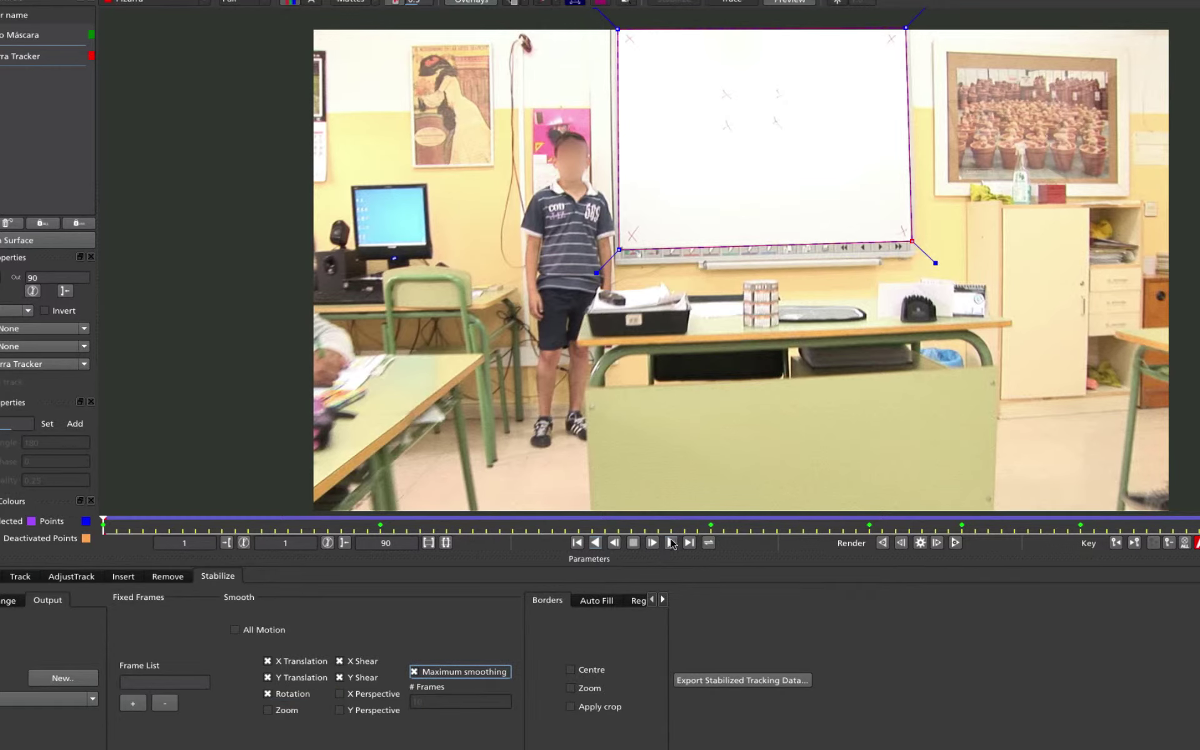
{"action": "left_click", "coordinate": [672, 542]}
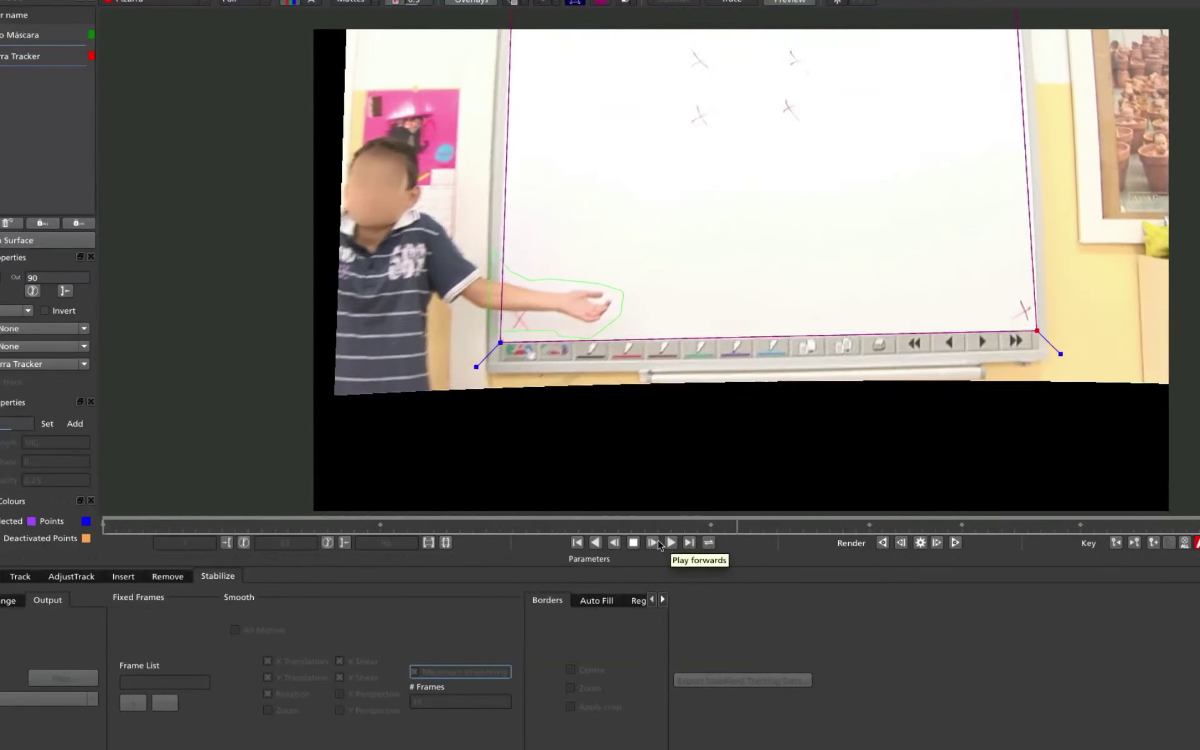
{"action": "left_click", "coordinate": [662, 544]}
{"action": "left_click_drag", "start_coordinate": [802, 525], "coordinate": [103, 525]}
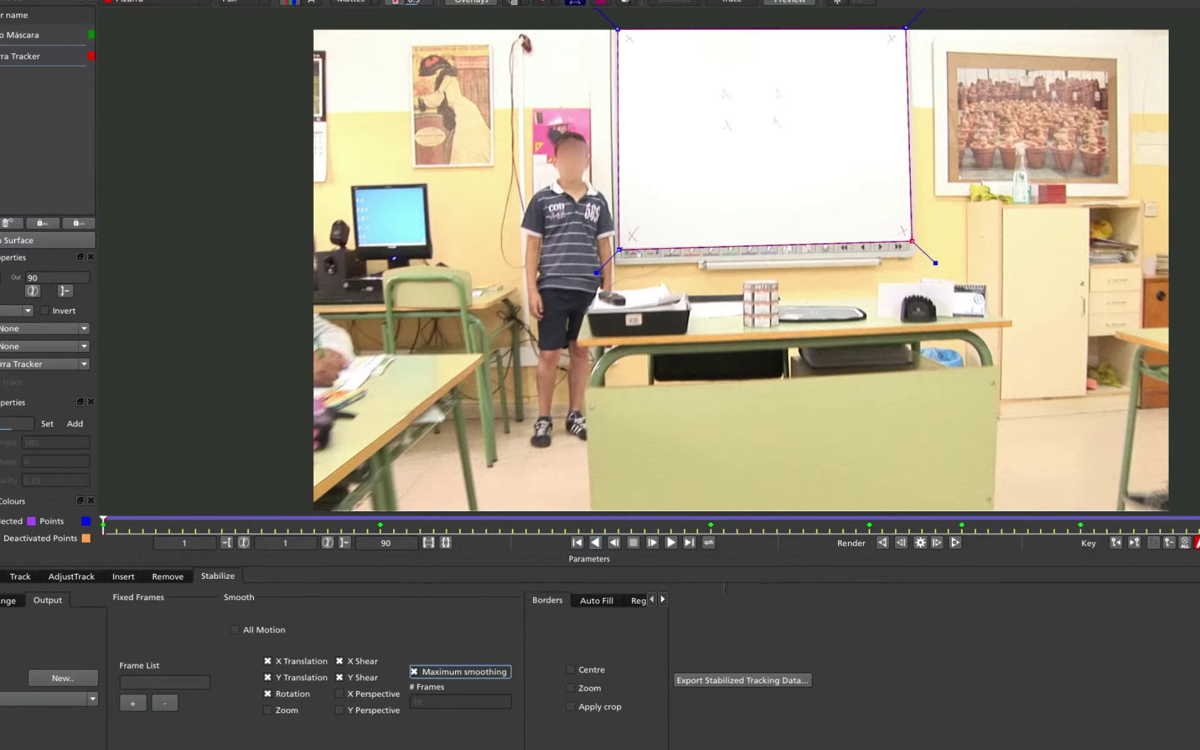
{"action": "left_click", "coordinate": [670, 543]}
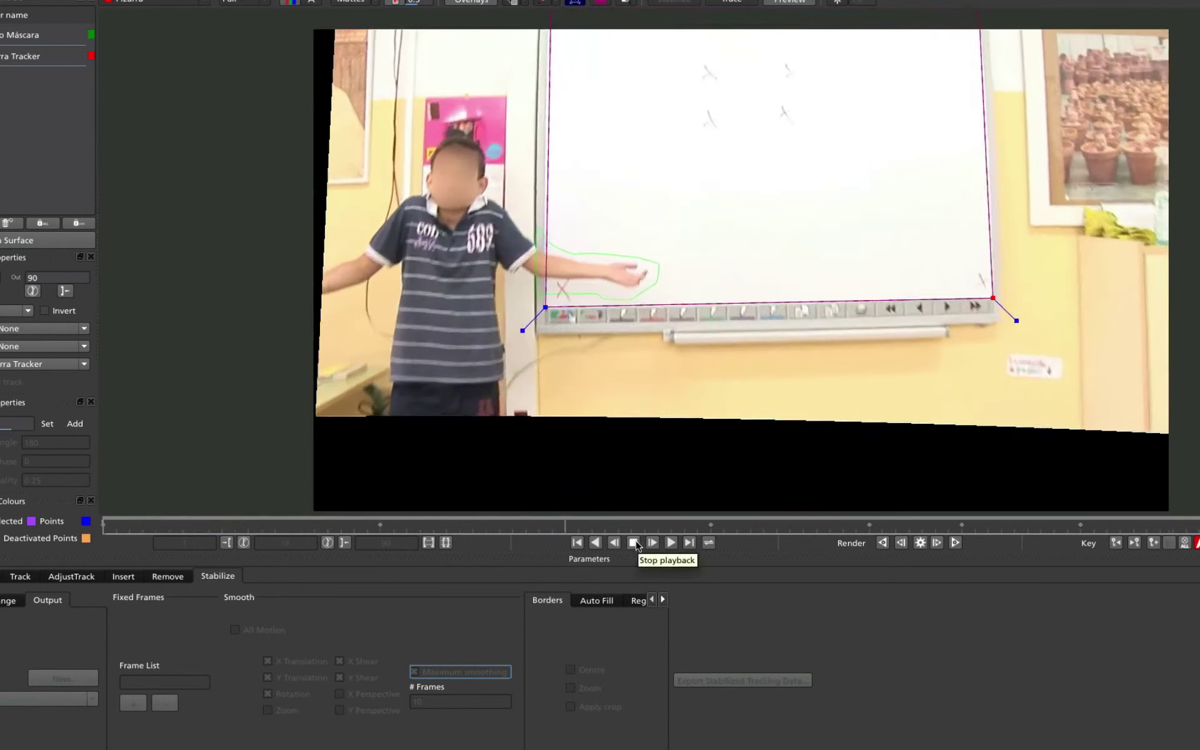
{"action": "left_click", "coordinate": [634, 543]}
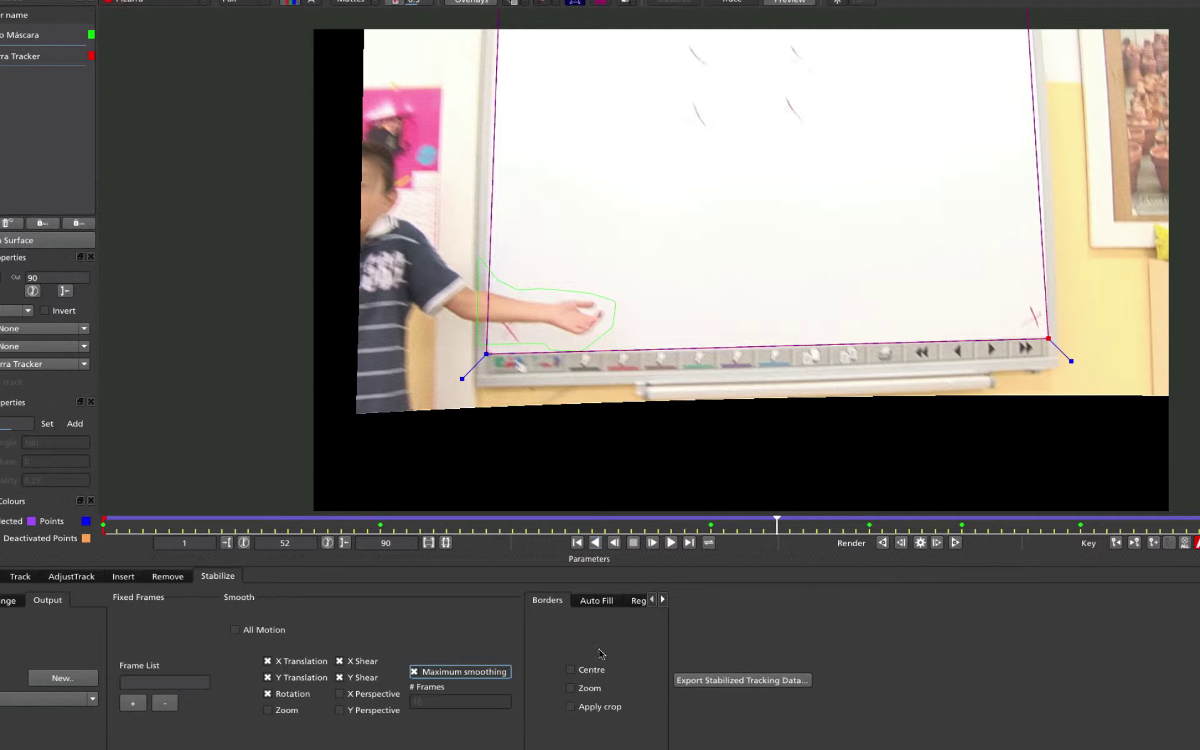
Compare the stabilization around frame 48 and turn off X Shear, Y Shear, Rotation and Maximum smoothing
{"action": "left_click", "coordinate": [455, 673]}
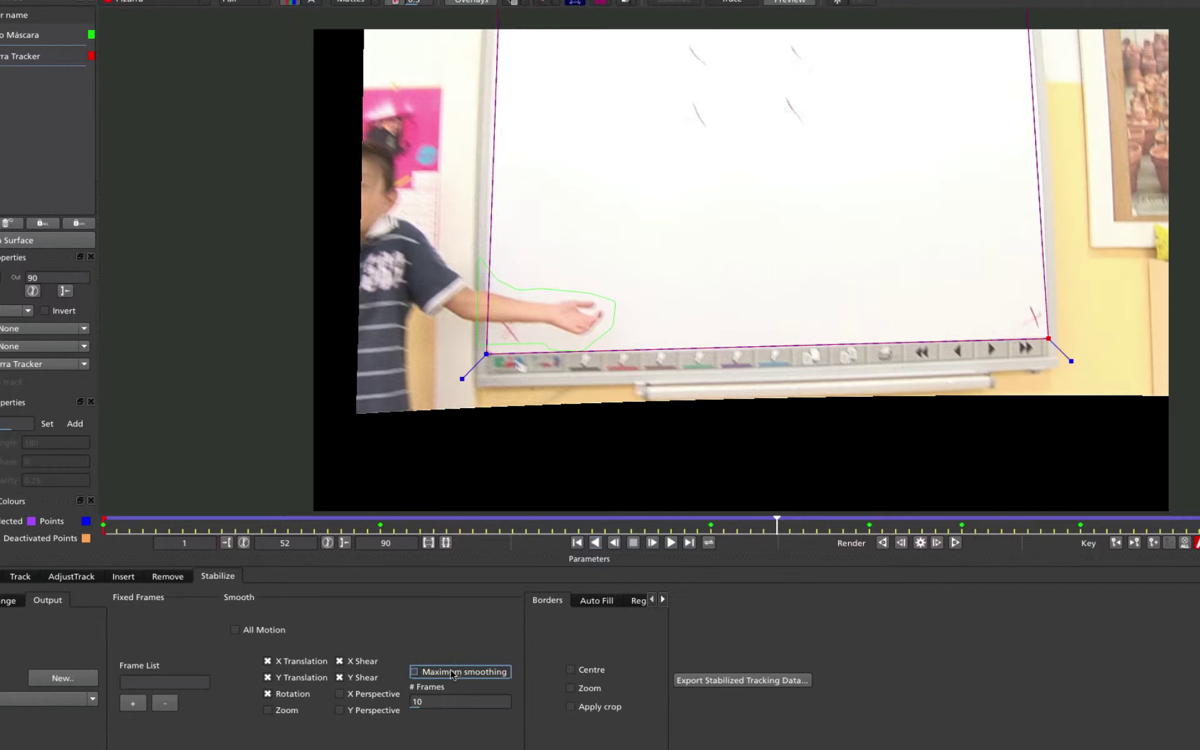
{"action": "left_click_drag", "start_coordinate": [775, 525], "coordinate": [710, 532]}
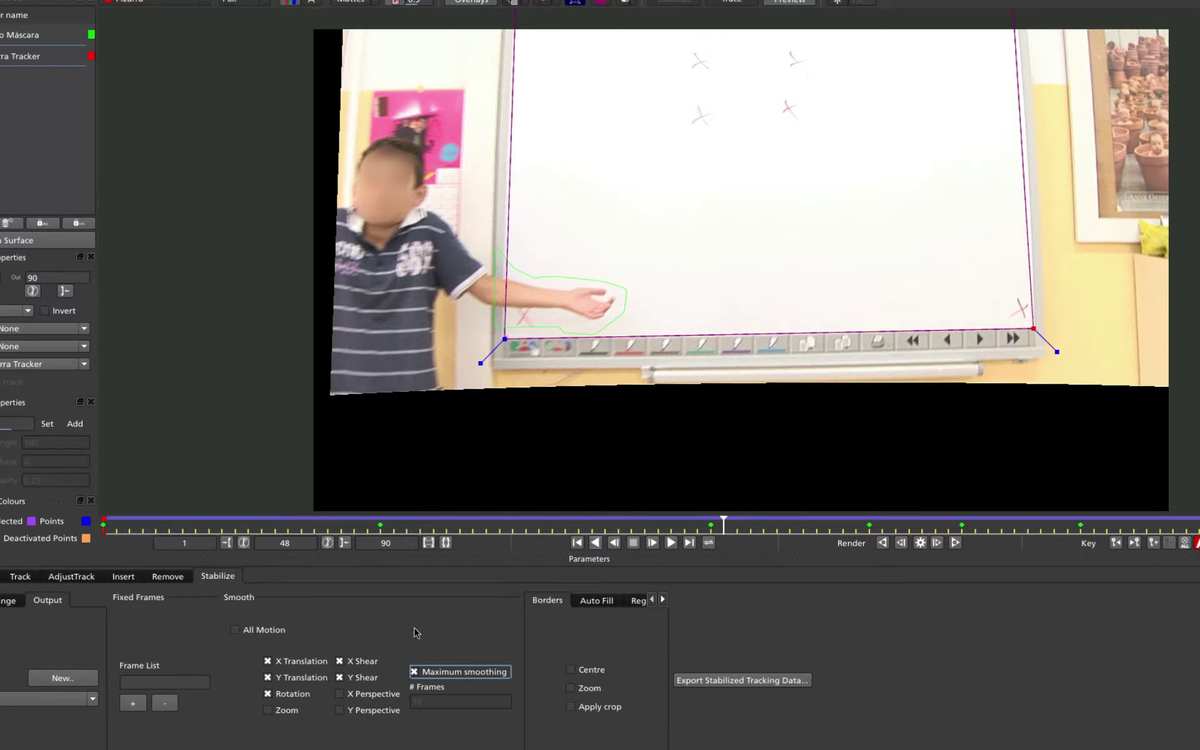
{"action": "left_click", "coordinate": [352, 661]}
{"action": "left_click", "coordinate": [350, 678]}
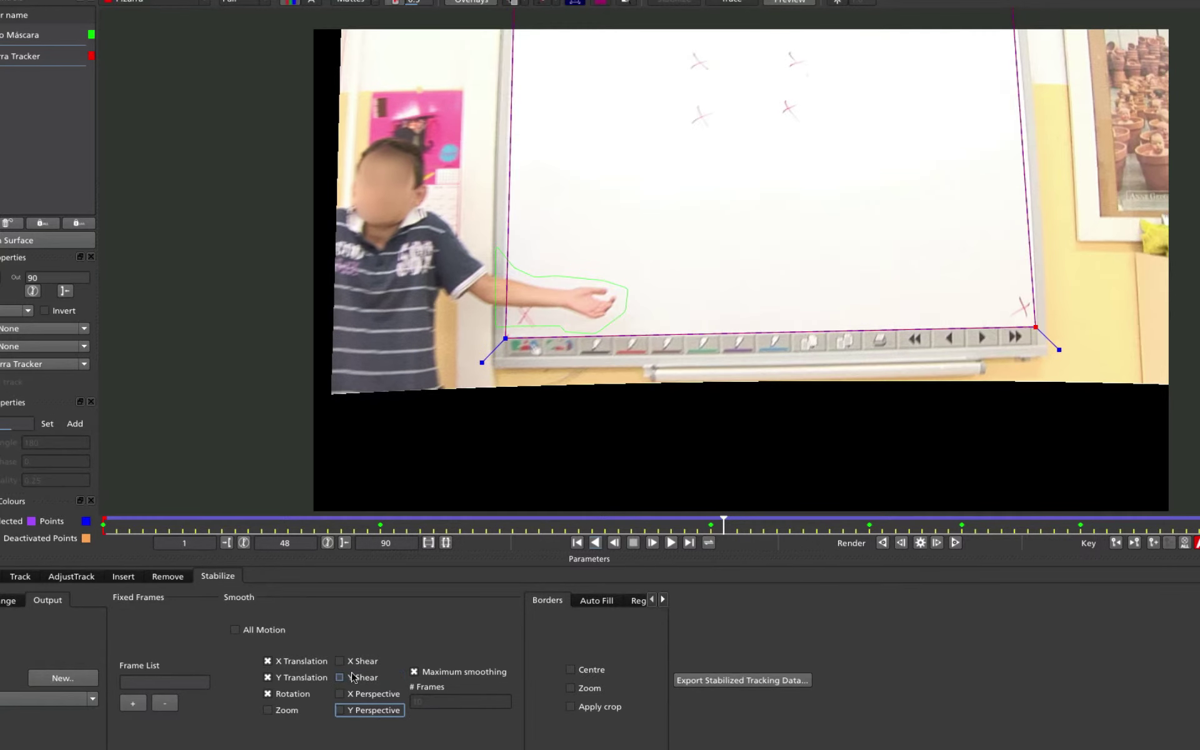
{"action": "left_click", "coordinate": [274, 696]}
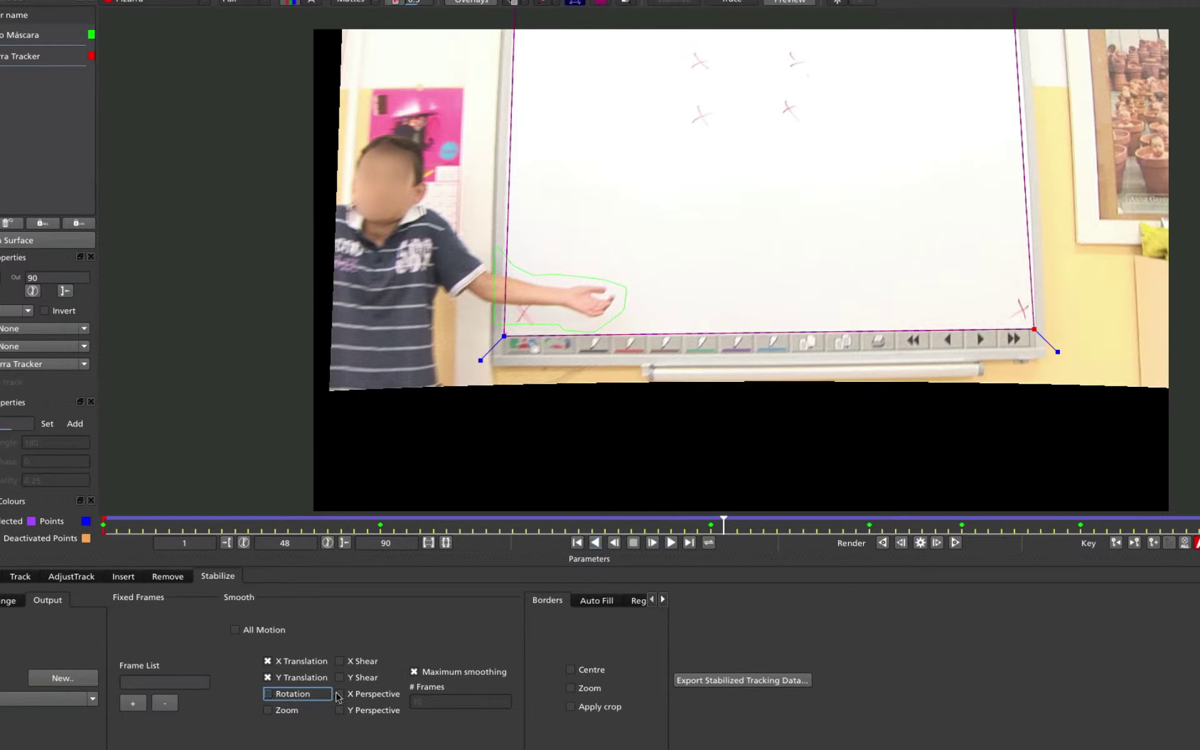
{"action": "left_click", "coordinate": [464, 673]}
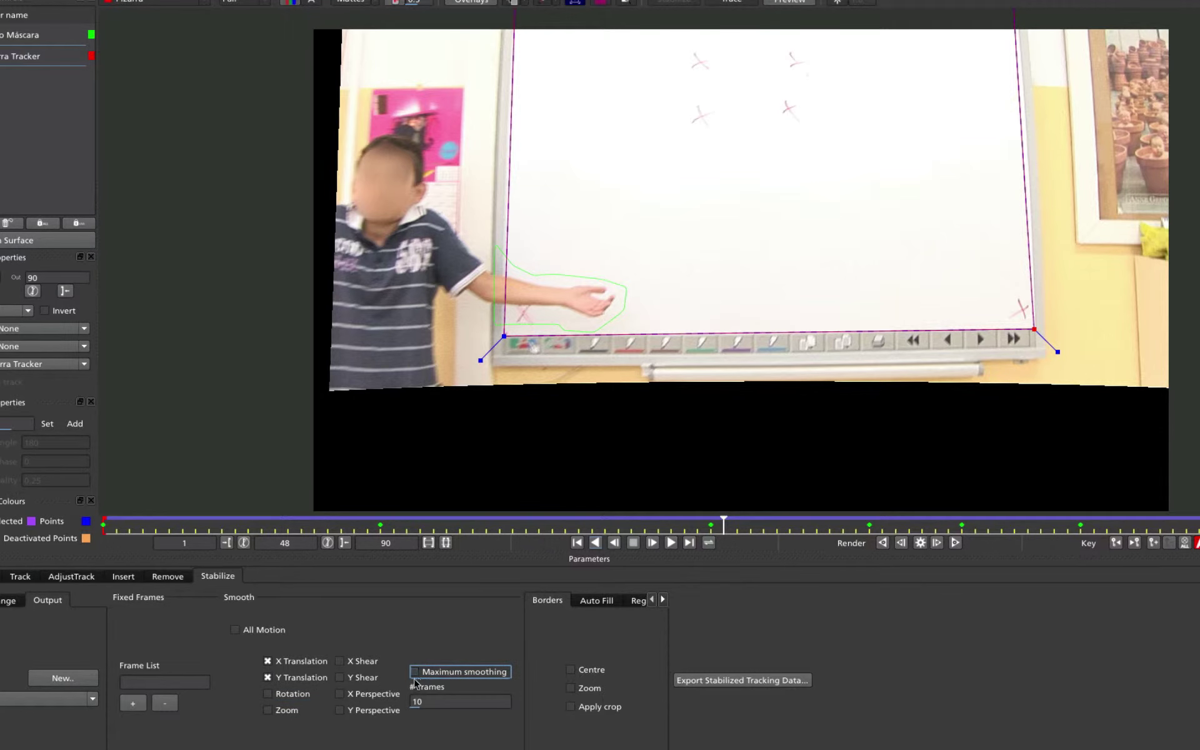
Play the clip from frame 5 with Maximum smoothing applied to only X and Y Translation
{"action": "left_click_drag", "start_coordinate": [725, 522], "coordinate": [367, 522]}
{"action": "left_click", "coordinate": [152, 524]}
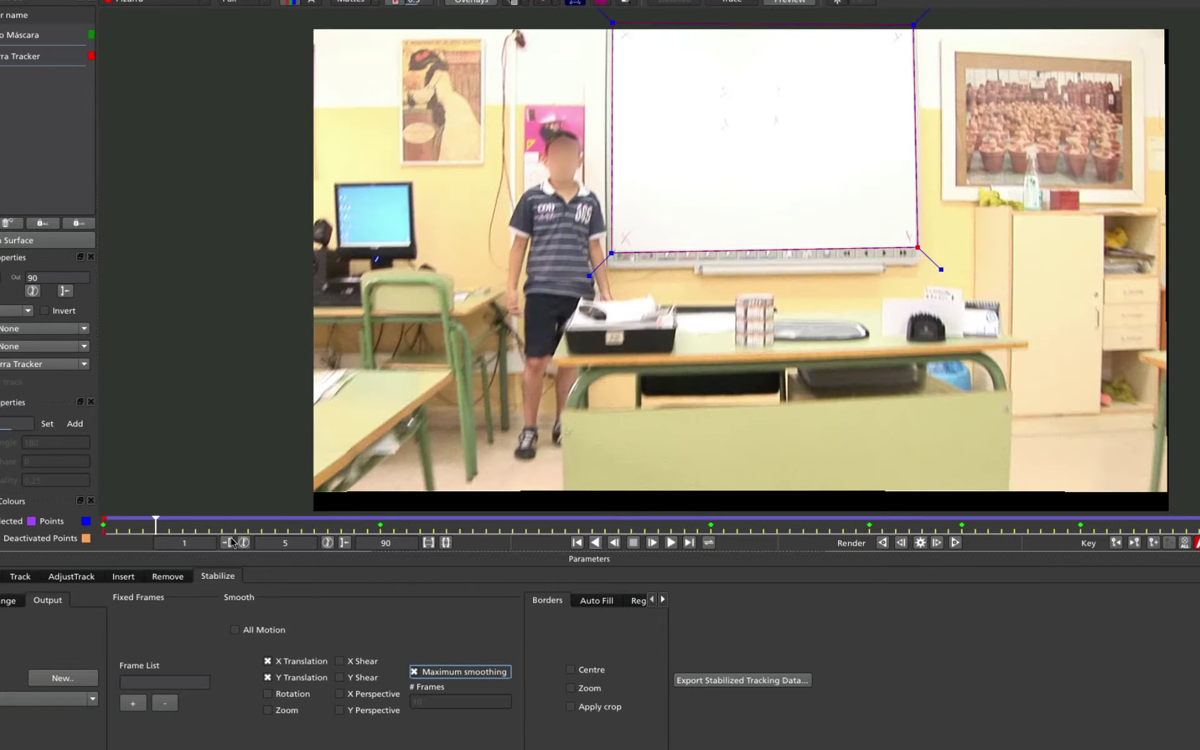
{"action": "key", "text": "t"}
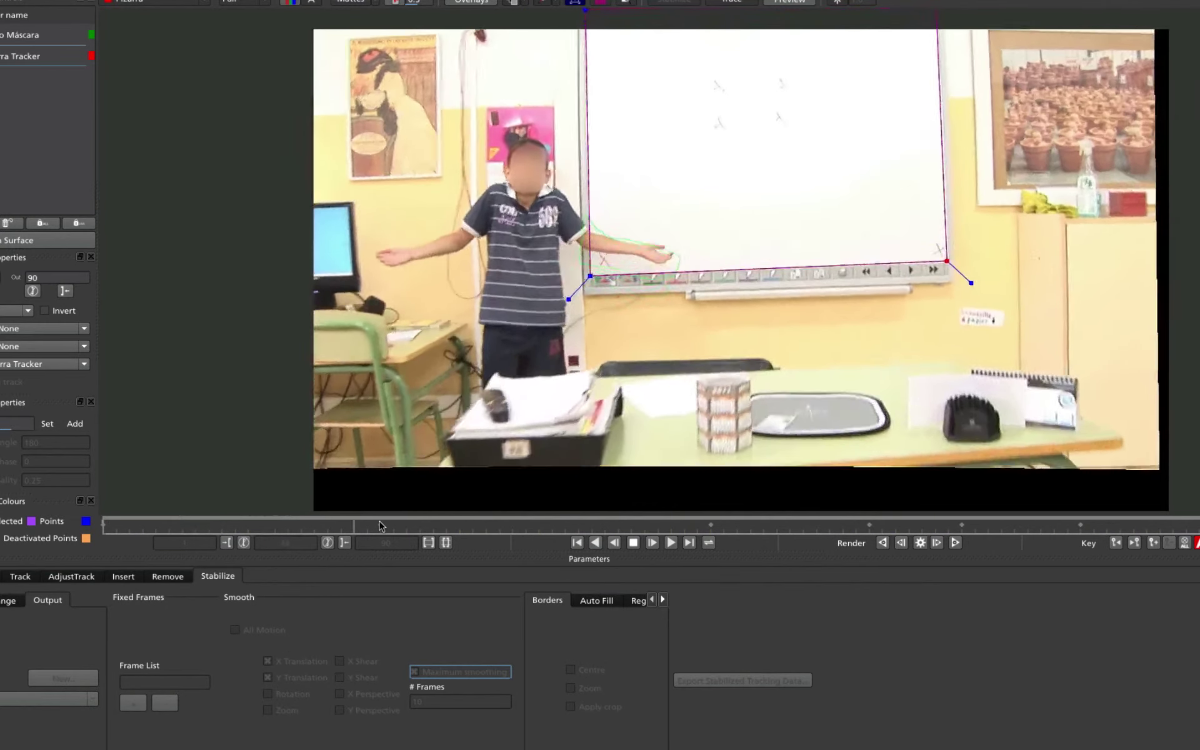
Enable Rotation smoothing, replay the clip from near its start and turn off Maximum smoothing
{"action": "left_click", "coordinate": [268, 694]}
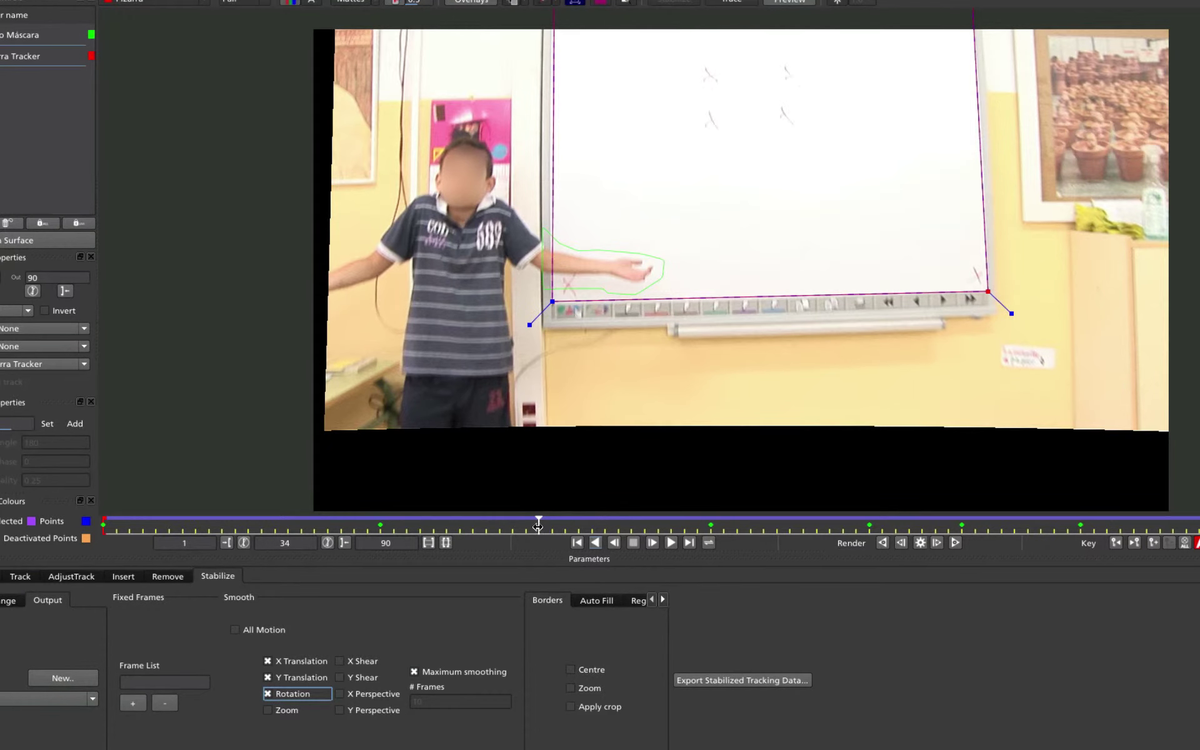
{"action": "left_click", "coordinate": [121, 529]}
{"action": "key", "text": "t"}
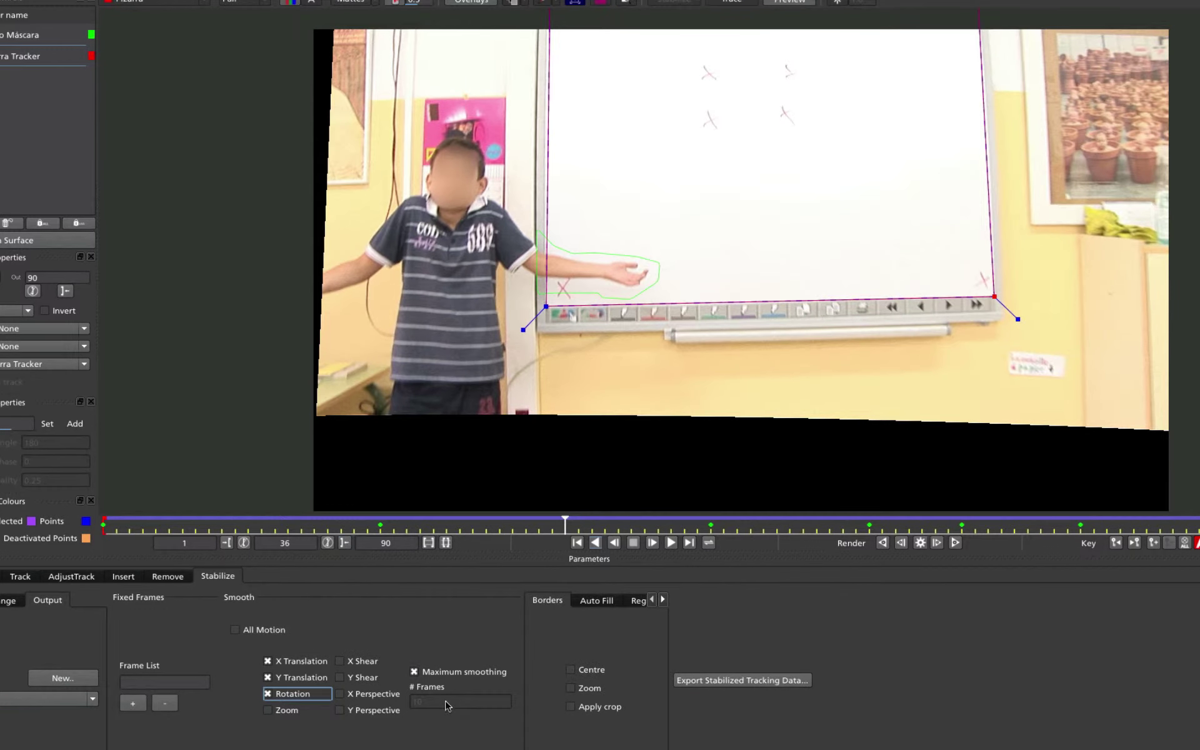
{"action": "left_click", "coordinate": [415, 671]}
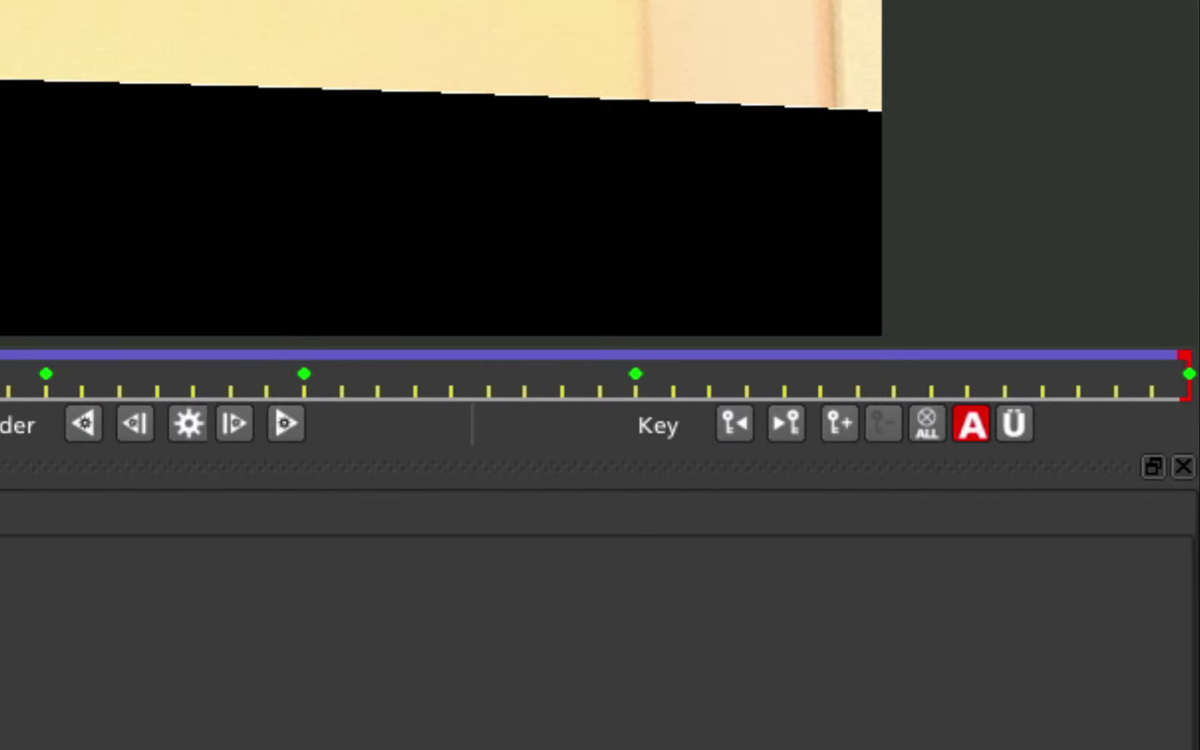
Check the whiteboard shape around its keyframes and delete all of the shape's keyframes
{"action": "key", "text": "space"}
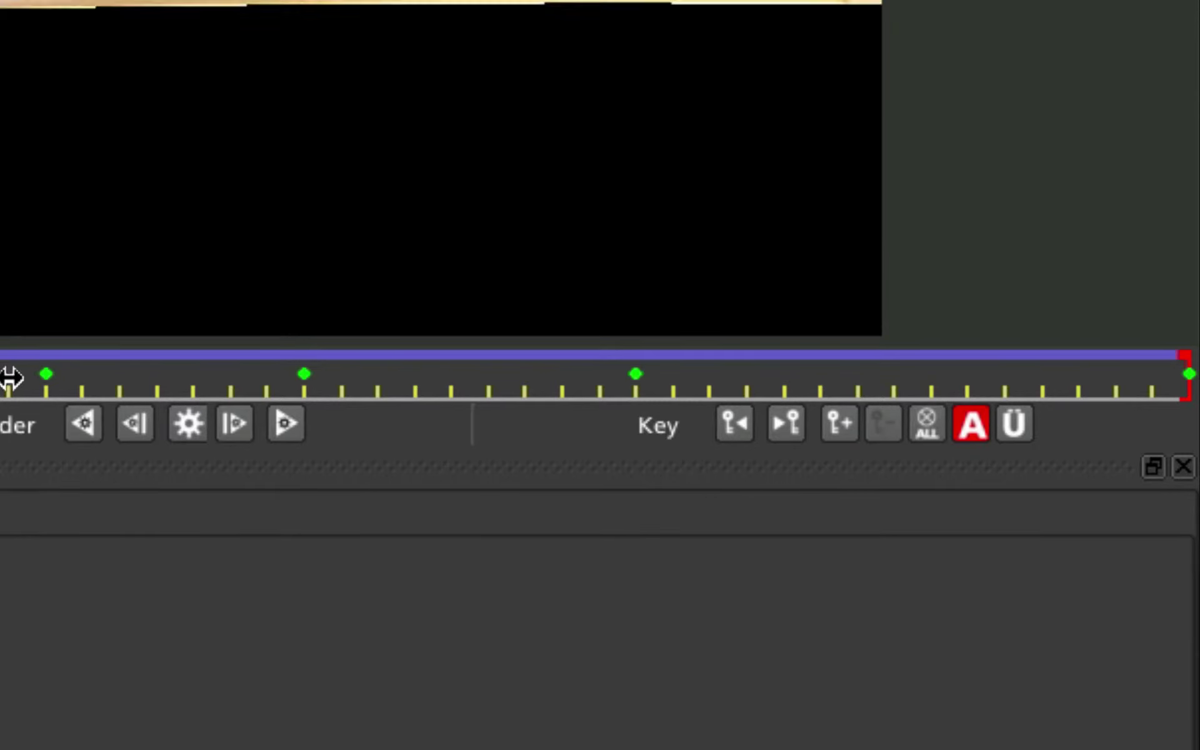
{"action": "left_click", "coordinate": [45, 375]}
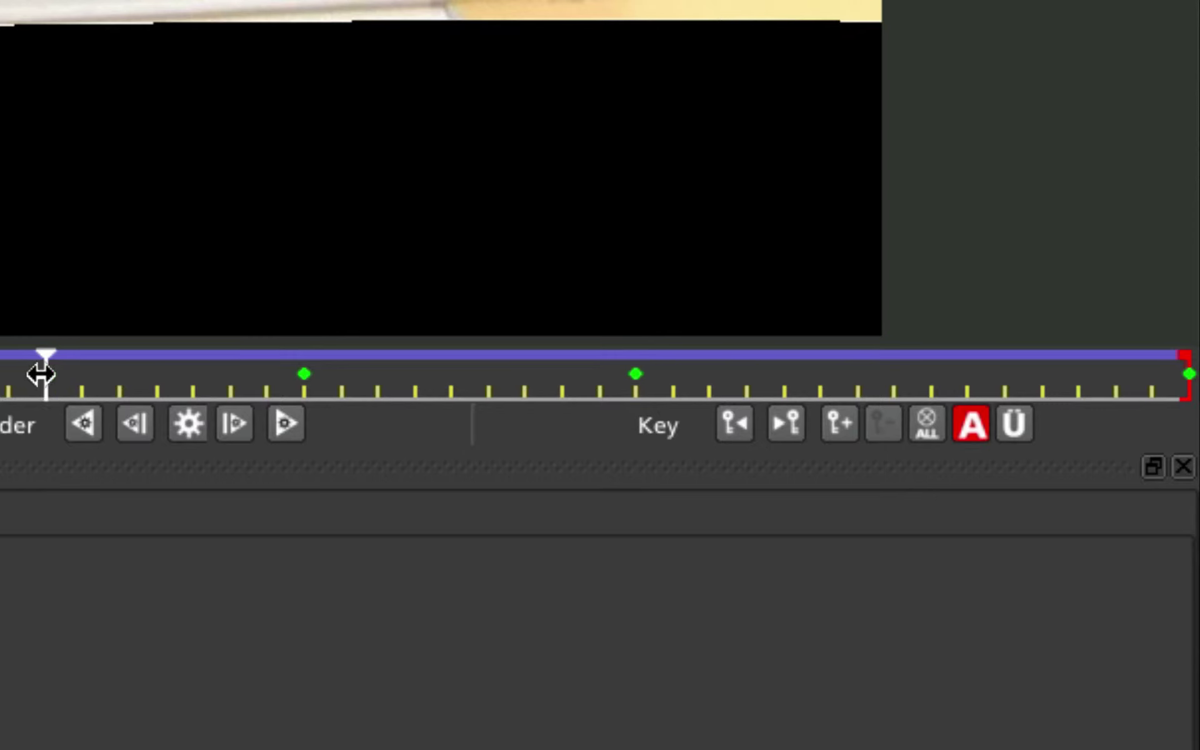
{"action": "left_click", "coordinate": [287, 378]}
{"action": "left_click_drag", "start_coordinate": [294, 373], "coordinate": [634, 373]}
{"action": "left_click", "coordinate": [516, 377]}
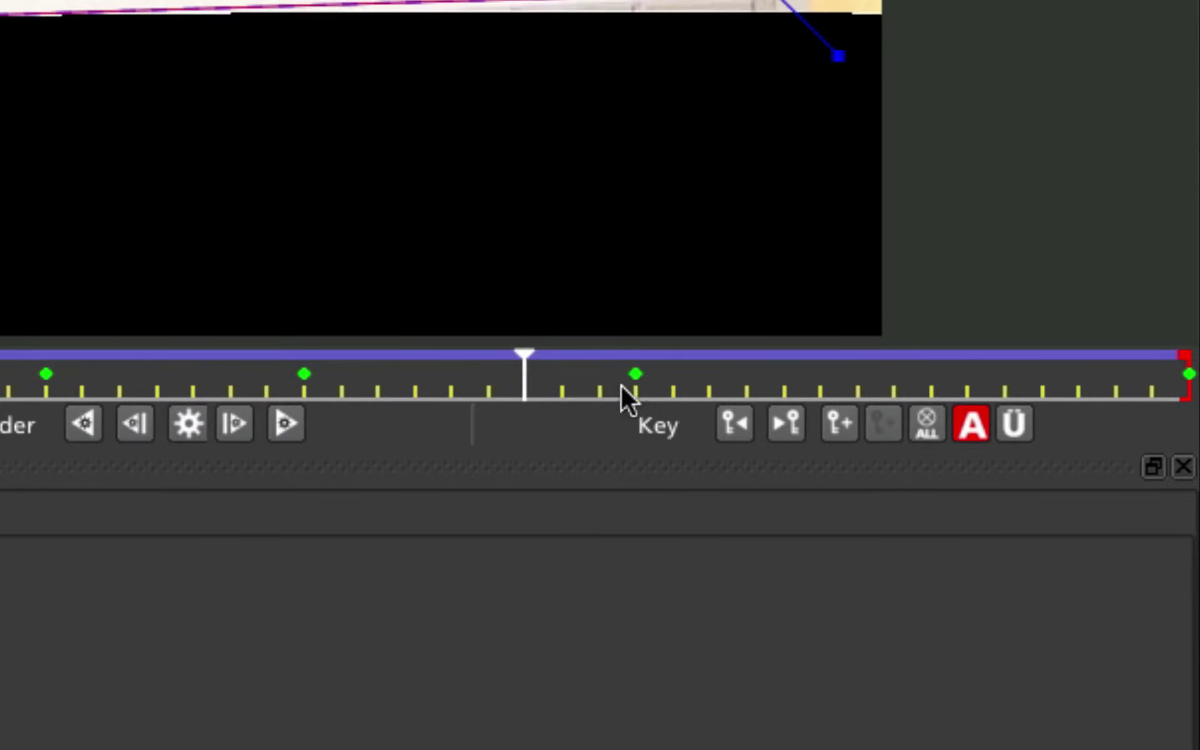
{"action": "left_click_drag", "start_coordinate": [522, 369], "coordinate": [253, 389]}
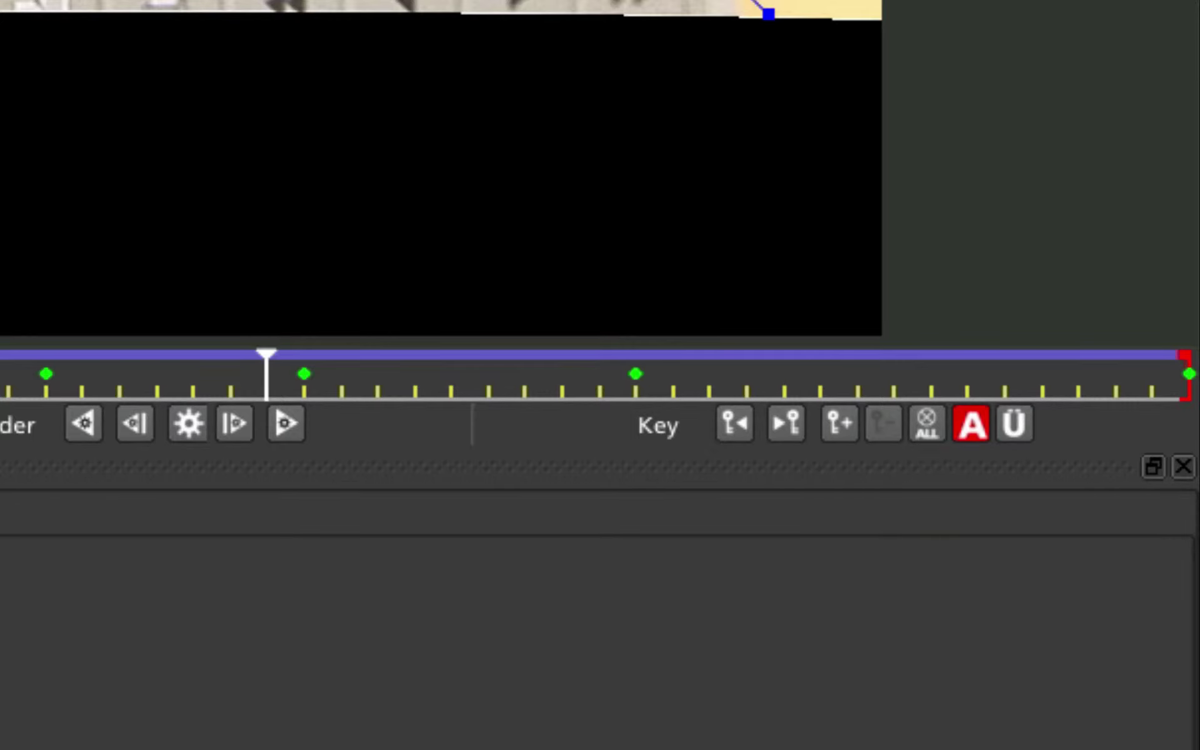
{"action": "left_click", "coordinate": [752, 6]}
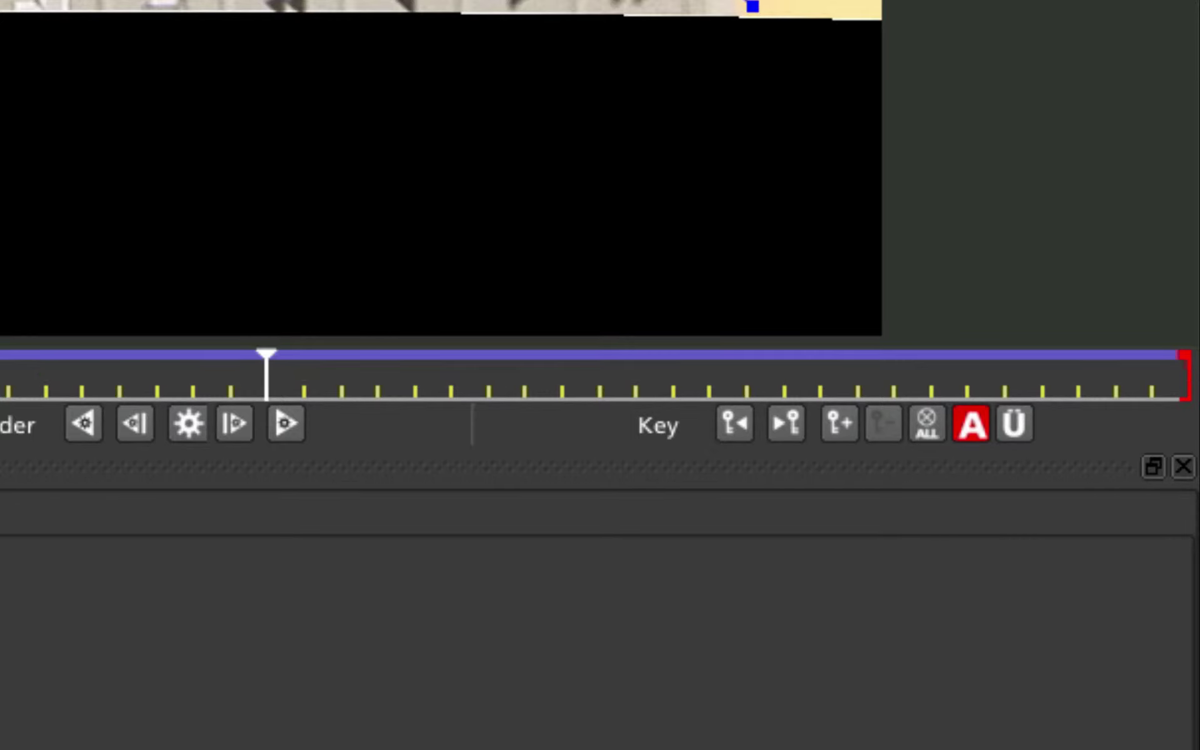
{"action": "left_click", "coordinate": [1024, 431]}
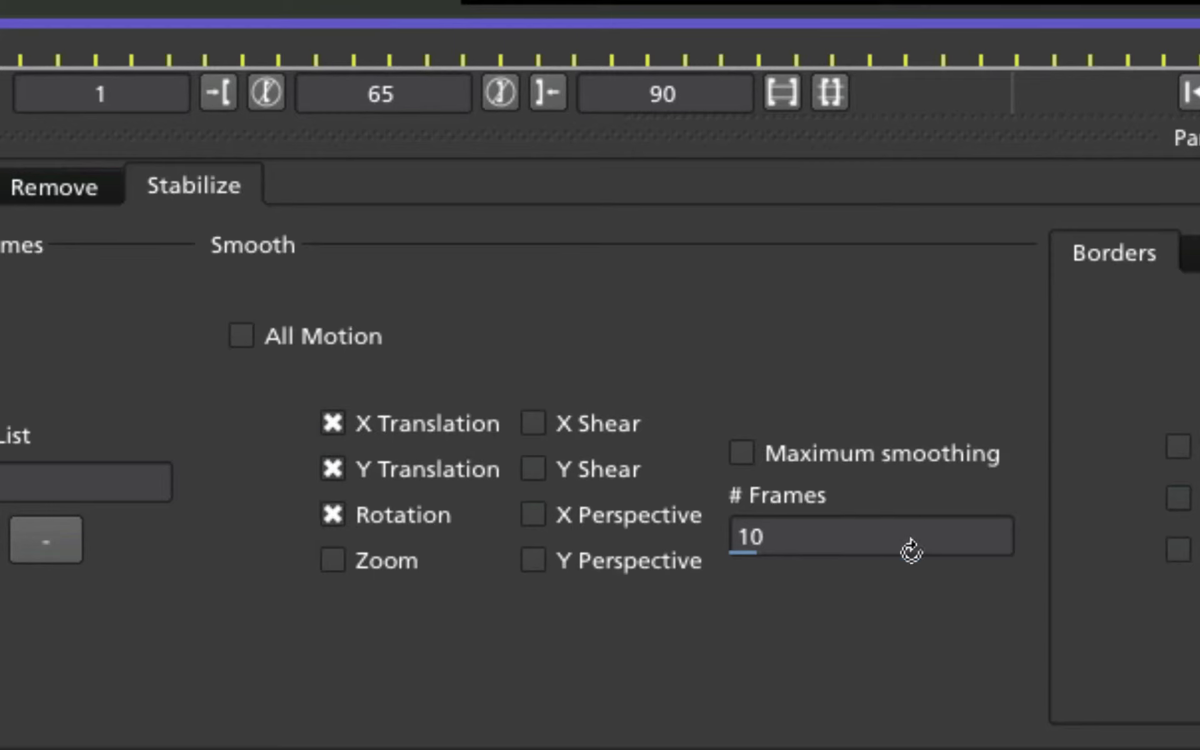
Return to frame 1 and keep the smoothing range at 10 frames with Maximum smoothing off
{"action": "left_click", "coordinate": [831, 546]}
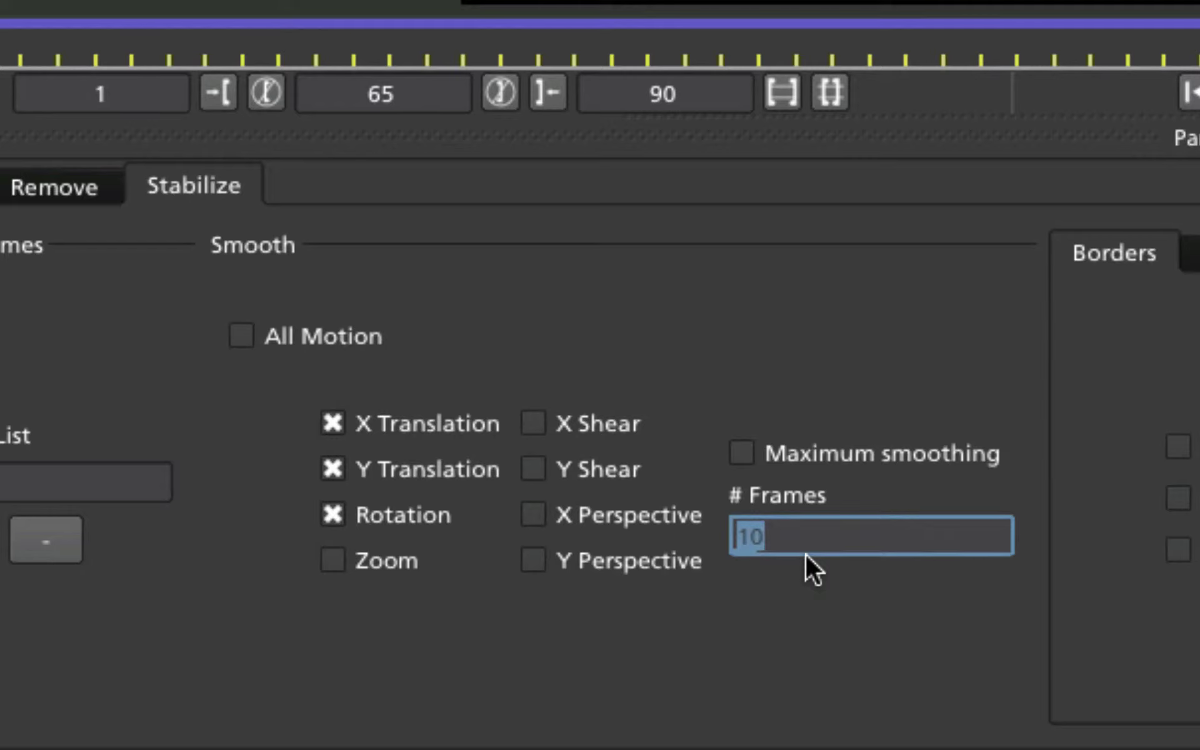
{"action": "left_click_drag", "start_coordinate": [833, 28], "coordinate": [59, 31]}
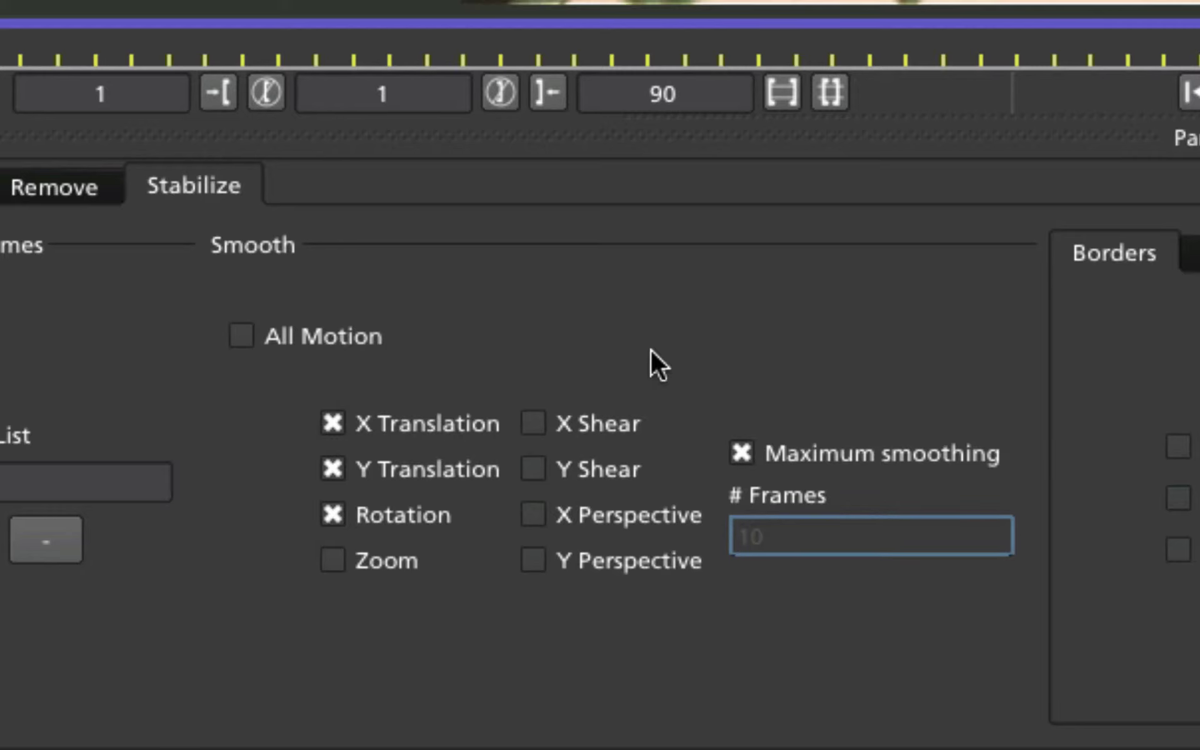
{"action": "left_click", "coordinate": [739, 448]}
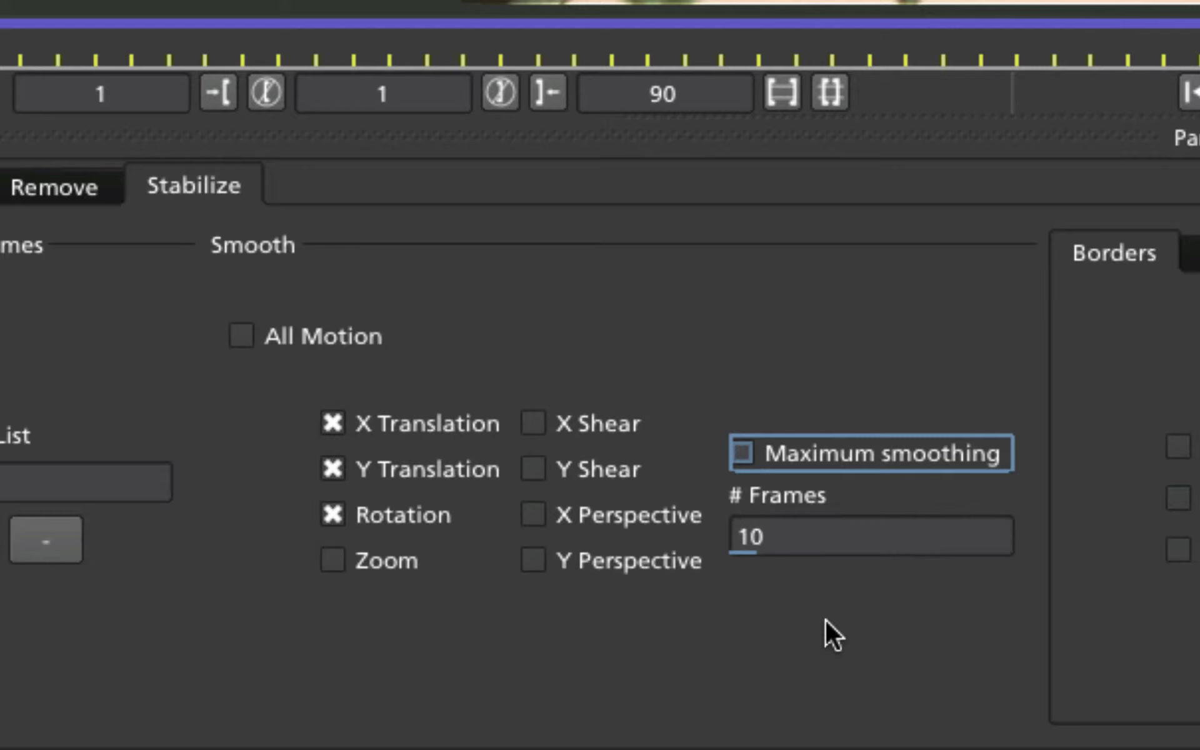
Set the smoothing range to 6 frames, play the stabilized clip and scrub back through it
{"action": "left_click", "coordinate": [799, 532]}
{"action": "type", "text": "9"}
{"action": "key", "text": "BackSpace"}
{"action": "type", "text": "8"}
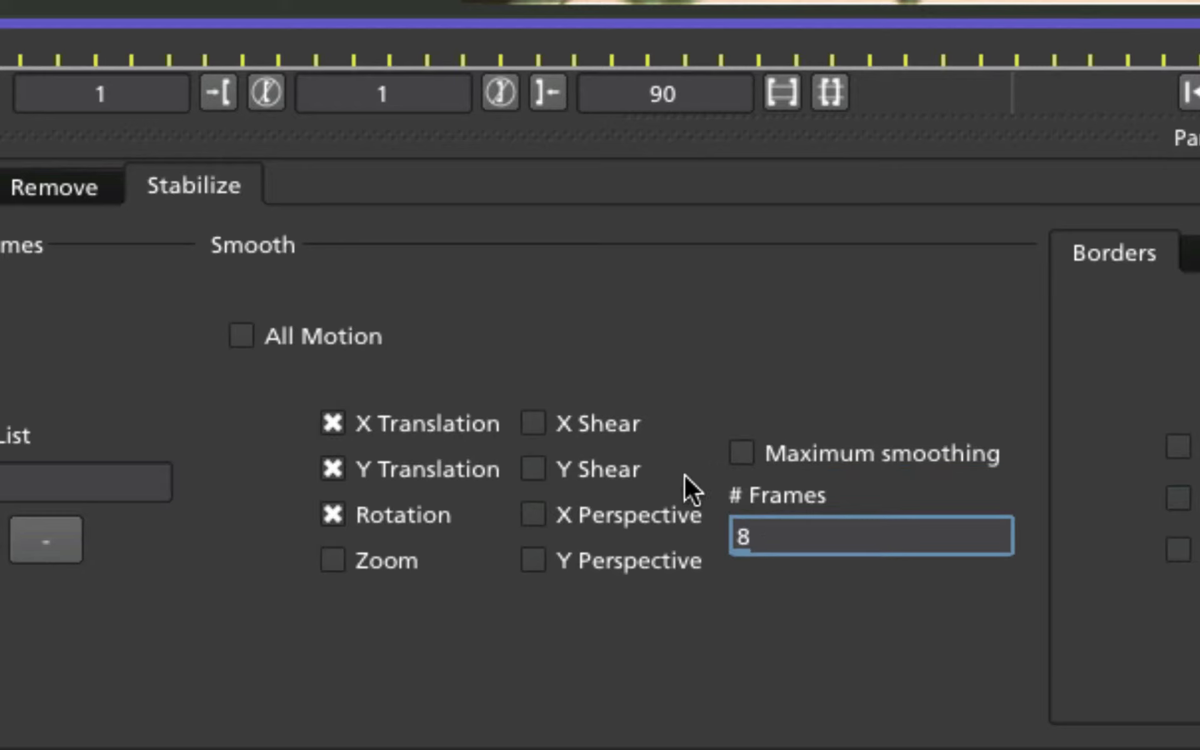
{"action": "key", "text": "BackSpace"}
{"action": "type", "text": "7"}
{"action": "key", "text": "BackSpace"}
{"action": "type", "text": "6"}
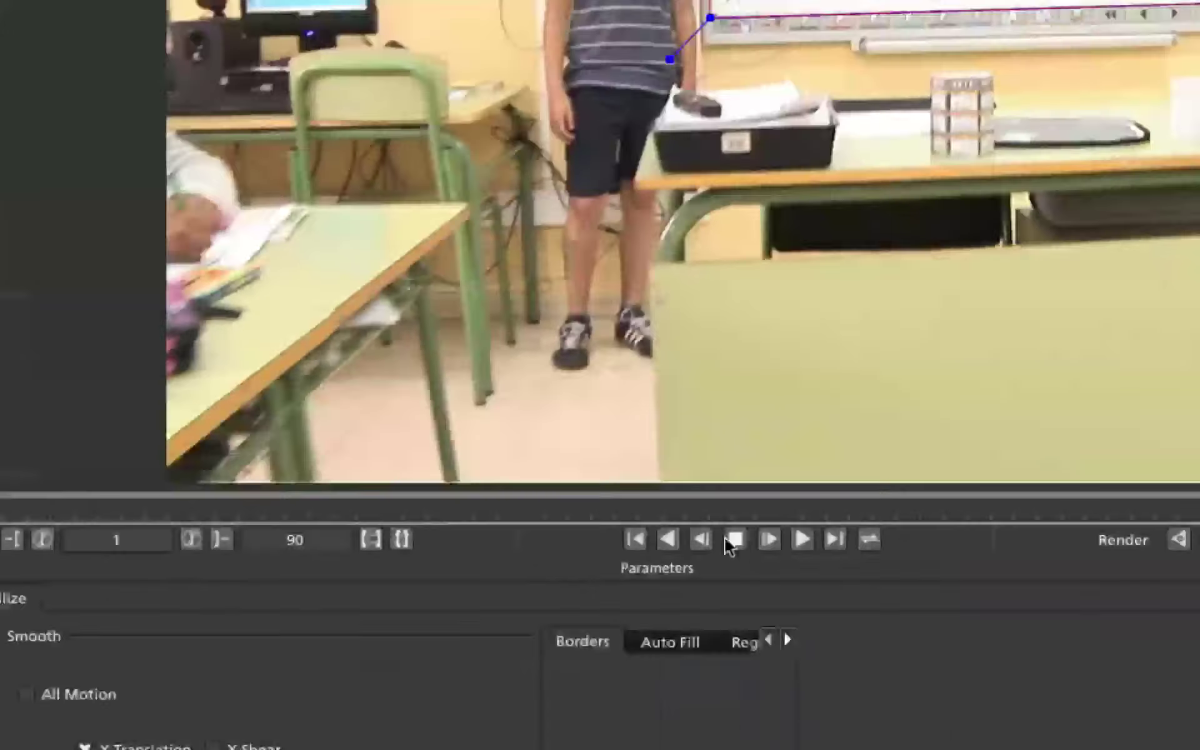
{"action": "left_click", "coordinate": [727, 541]}
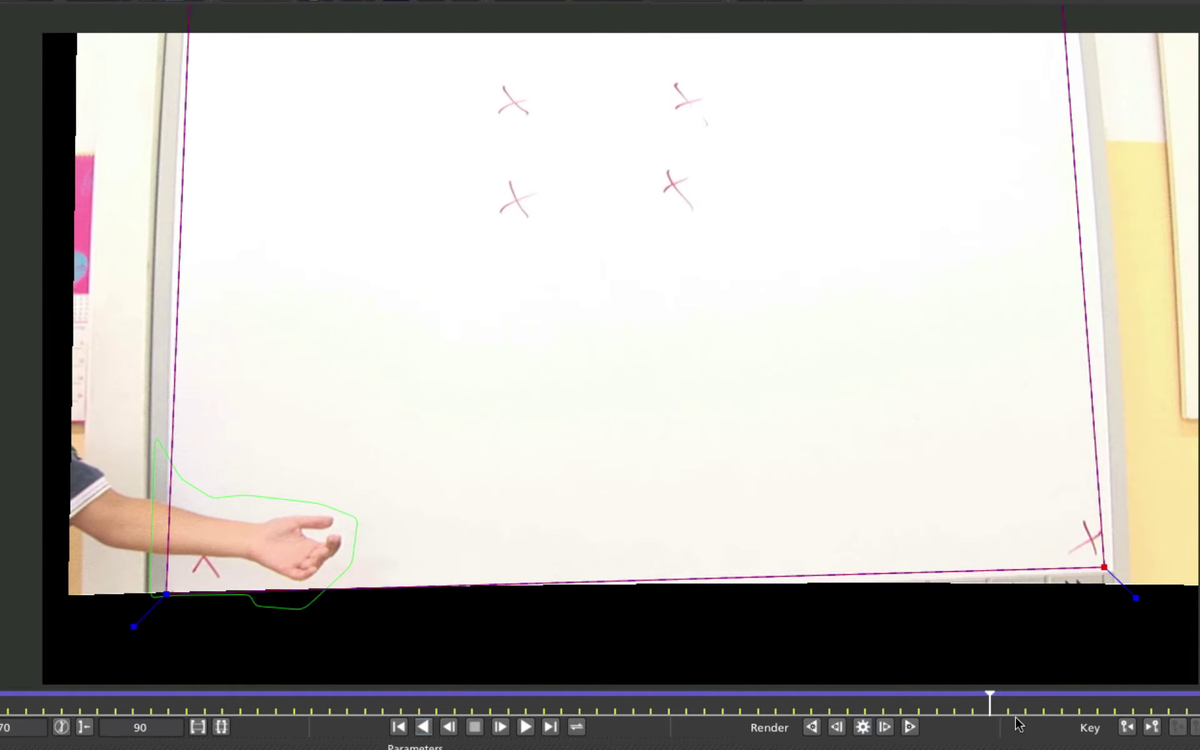
{"action": "left_click_drag", "start_coordinate": [988, 706], "coordinate": [61, 705]}
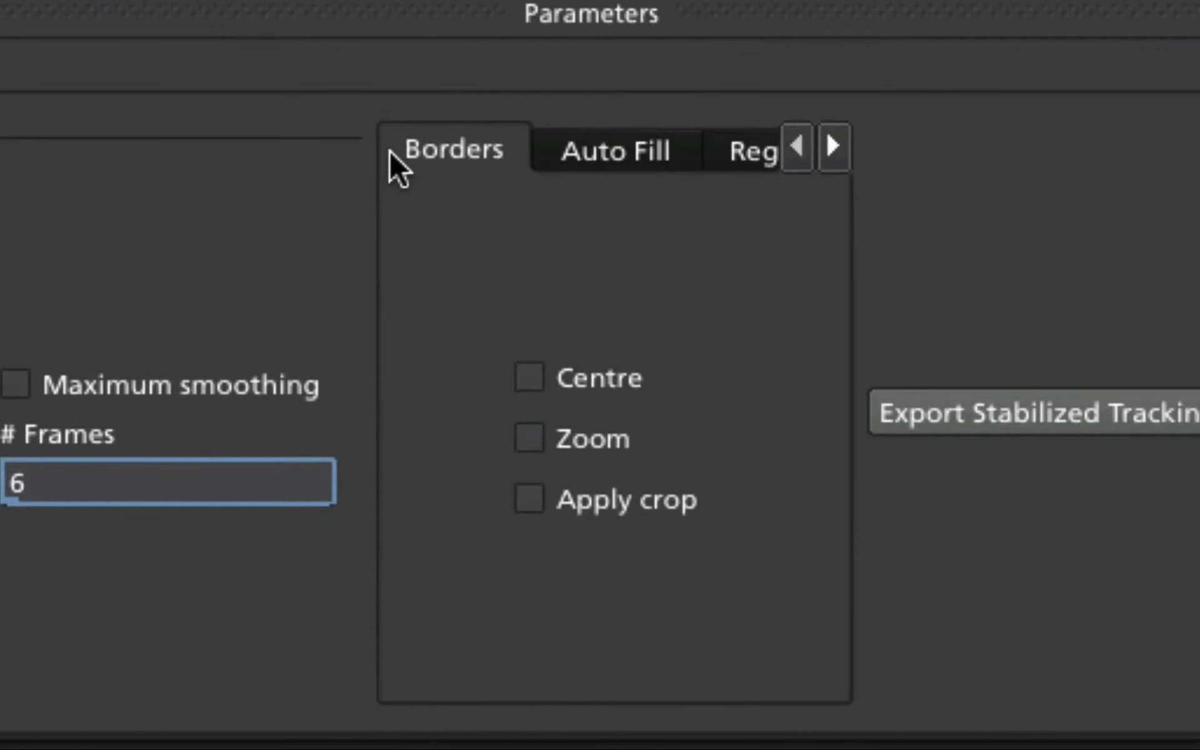
Enable Centre for the borders, review the clip from its start and go to frame 41
{"action": "left_click", "coordinate": [571, 377]}
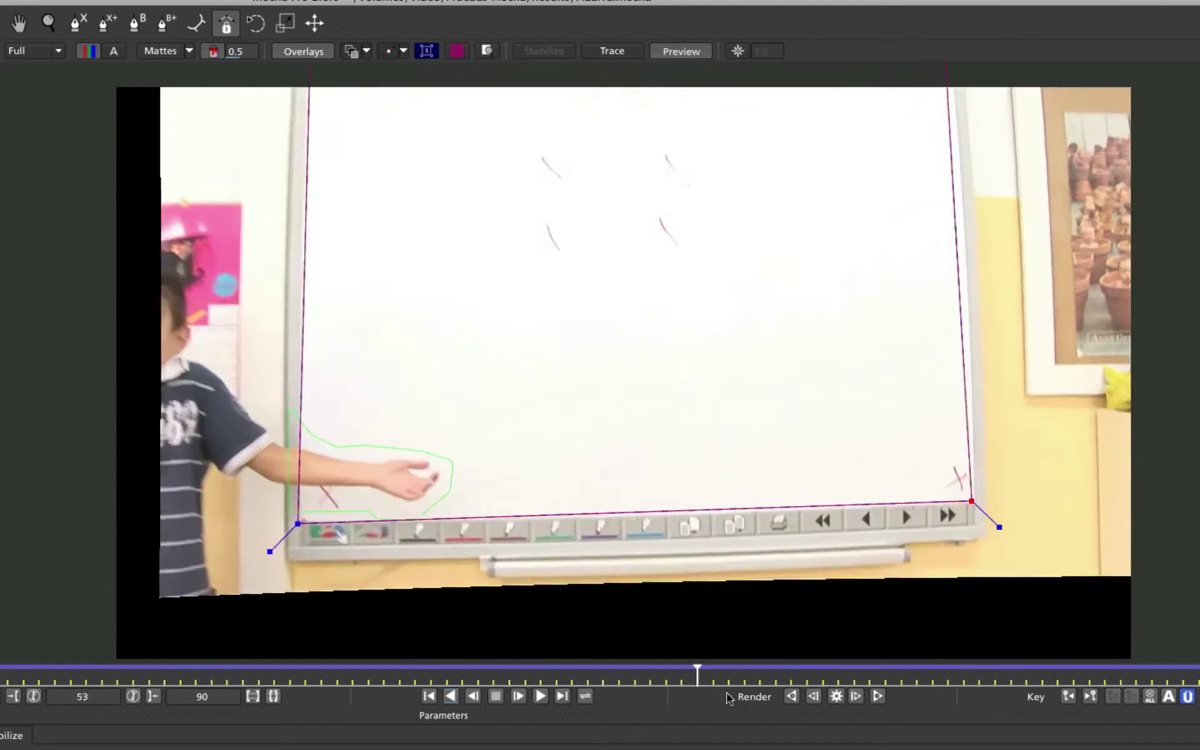
{"action": "left_click_drag", "start_coordinate": [894, 681], "coordinate": [6, 684]}
{"action": "key", "text": "space"}
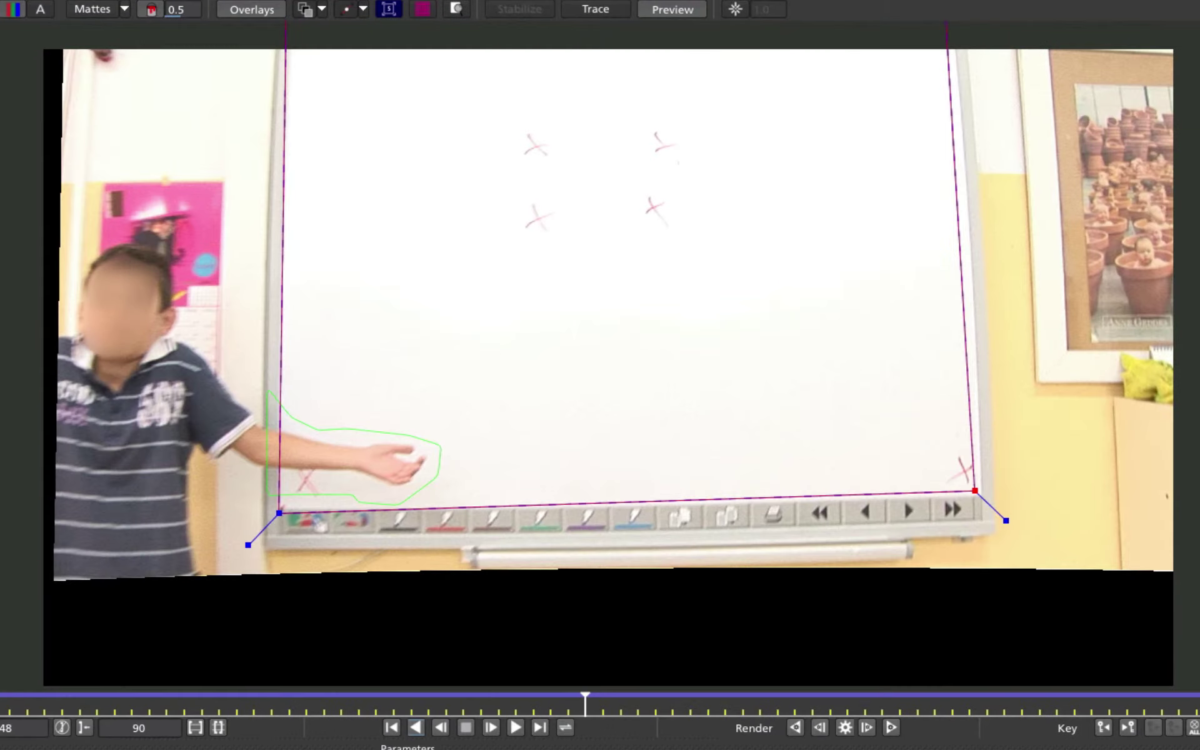
{"action": "left_click_drag", "start_coordinate": [585, 708], "coordinate": [453, 708]}
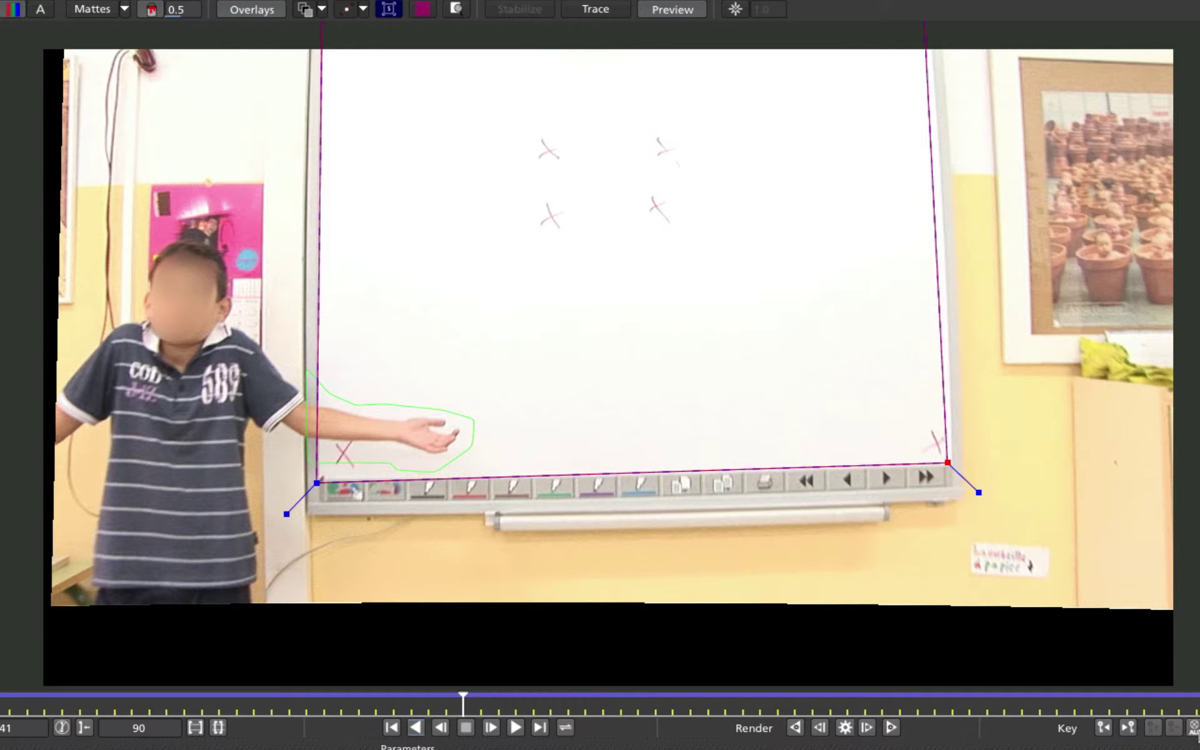
Enable Zoom for the borders to fill the frame, scrub to frame 58 and return to frame 1
{"action": "left_click", "coordinate": [1194, 729]}
{"action": "left_click", "coordinate": [476, 520]}
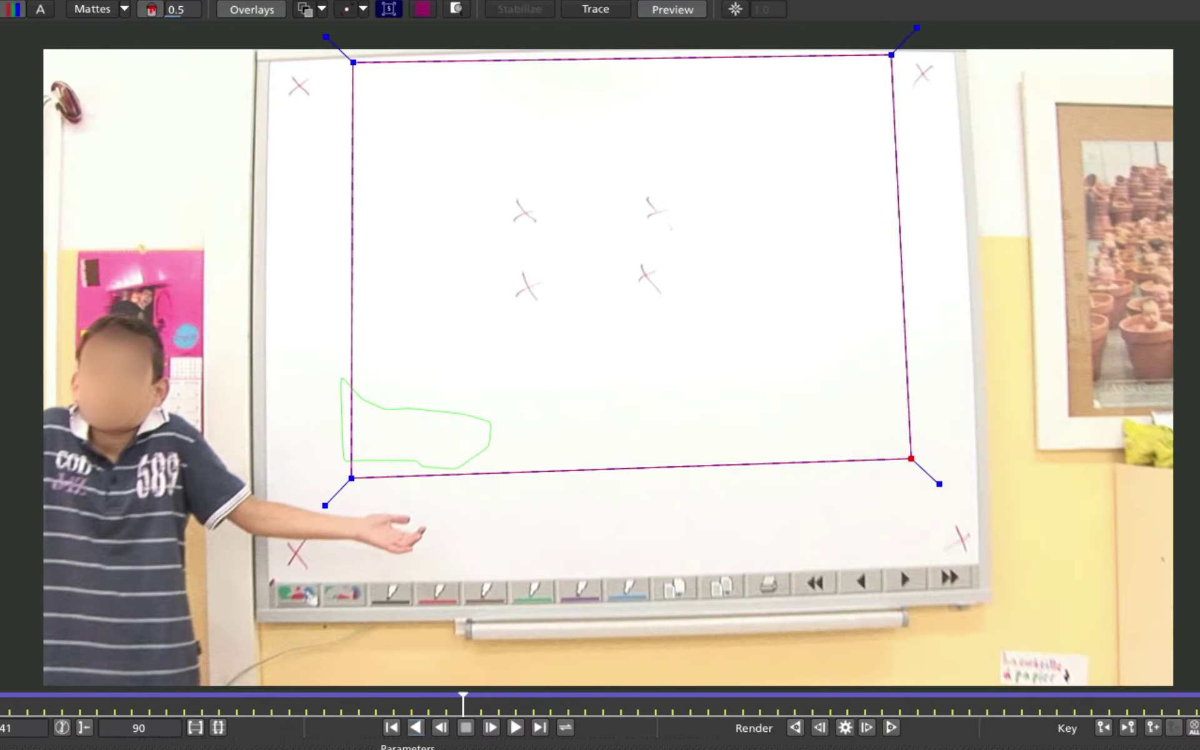
{"action": "left_click_drag", "start_coordinate": [460, 701], "coordinate": [759, 701]}
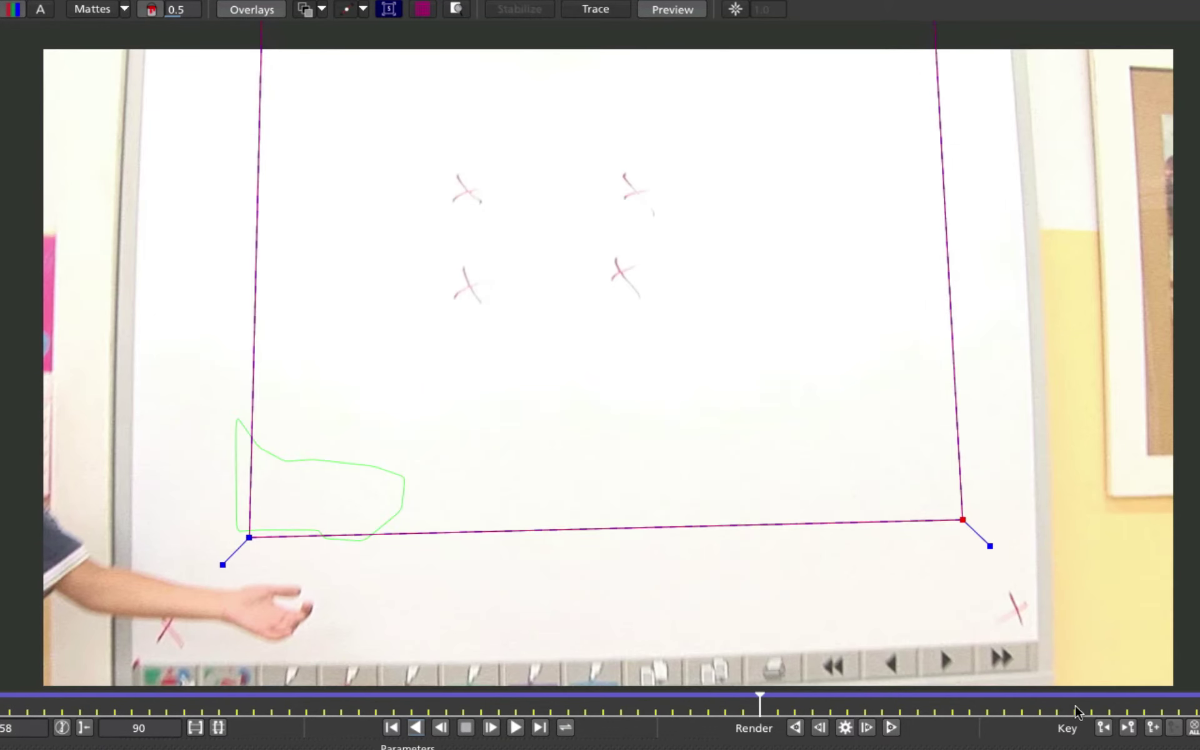
{"action": "left_click_drag", "start_coordinate": [759, 702], "coordinate": [12, 701]}
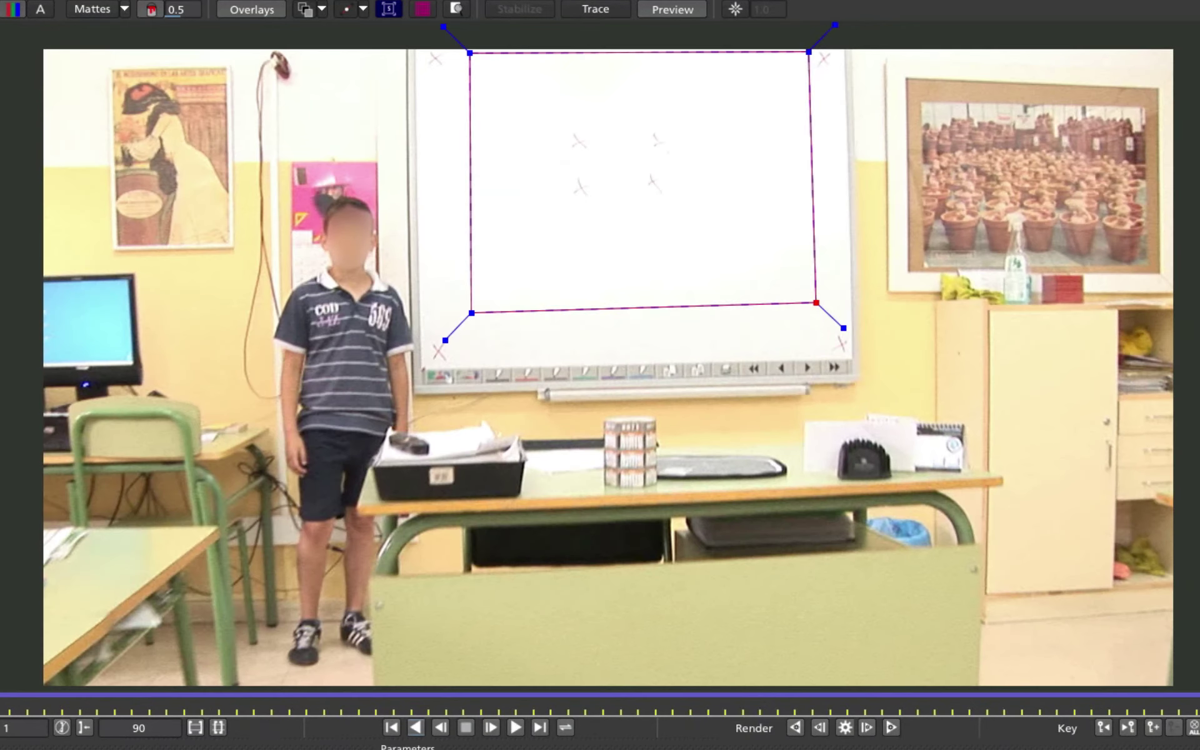
Play the zoomed clip from frame 1, stop at frame 35 and hide the spline tangents of the whiteboard shape
{"action": "key", "text": "space"}
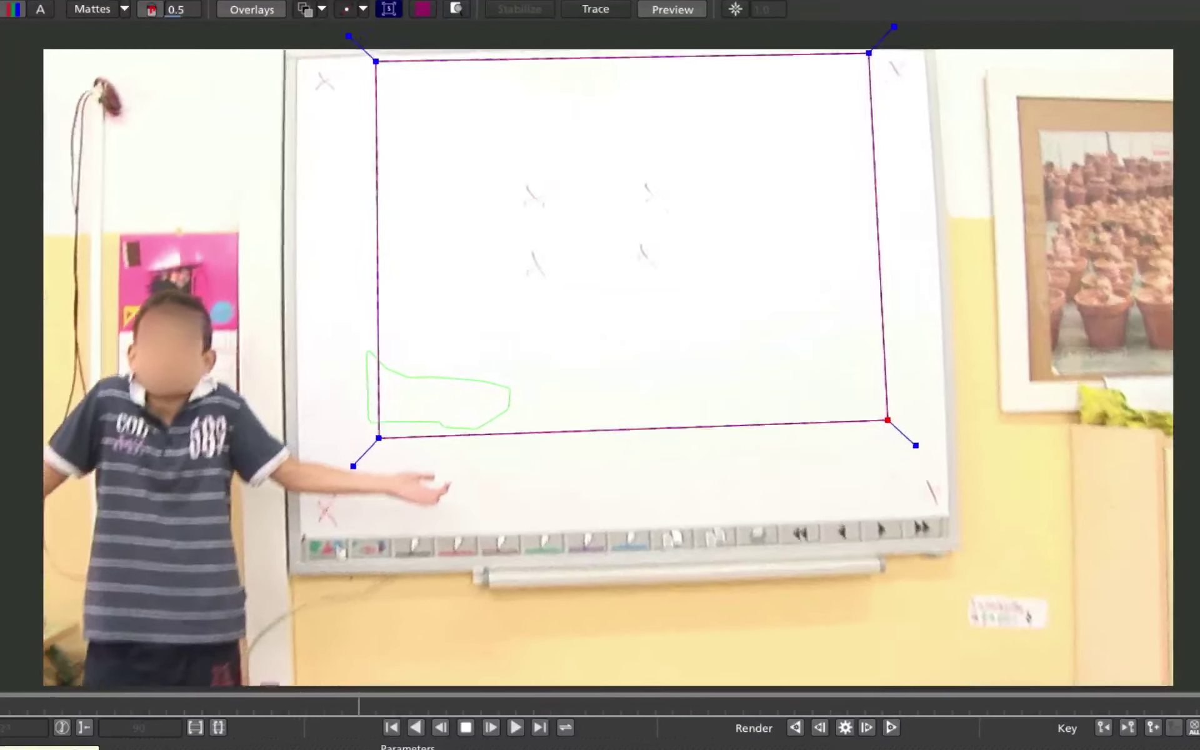
{"action": "key", "text": "space"}
{"action": "left_click", "coordinate": [347, 11]}
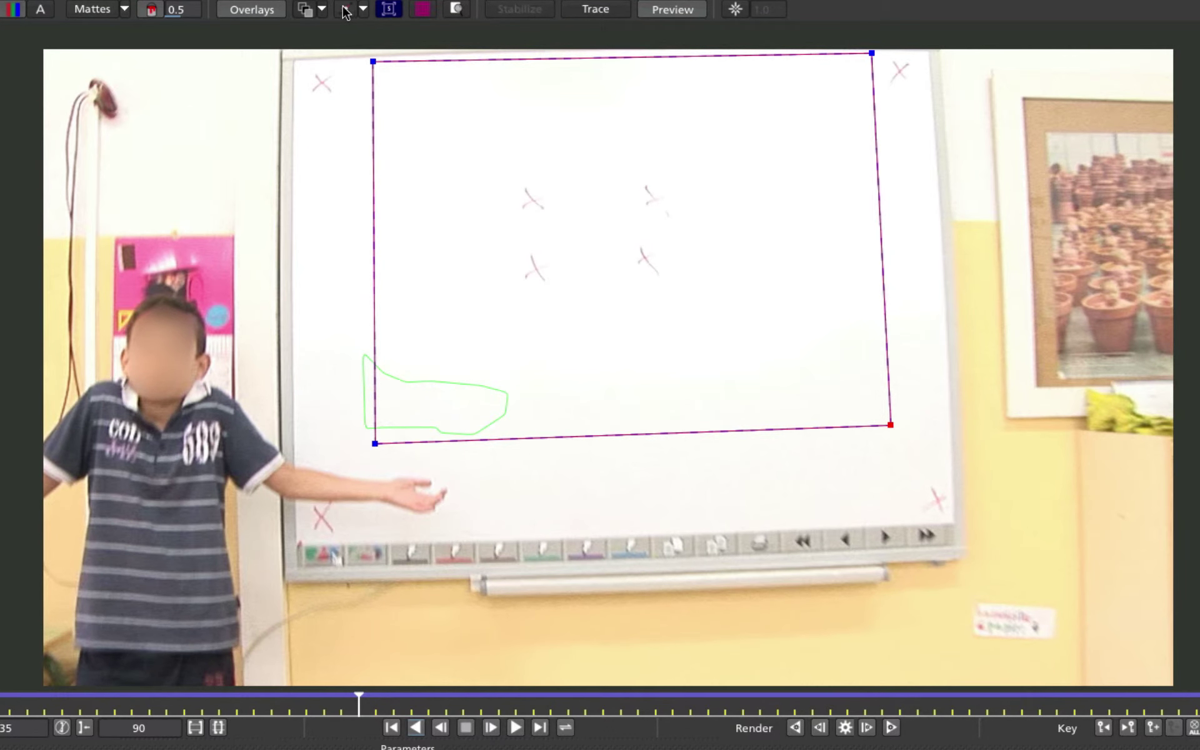